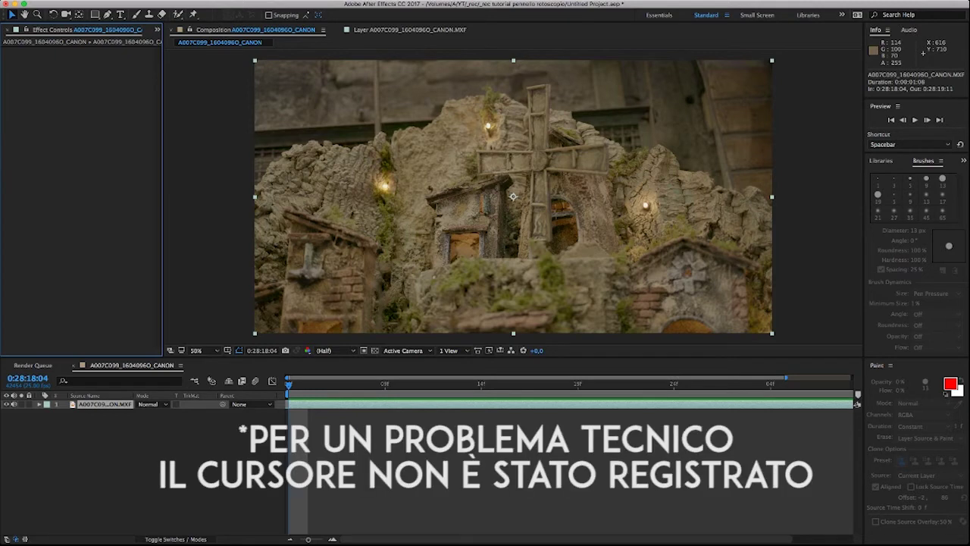
Zoom the composition view to 100% Full and center it on the windmill
key("period")
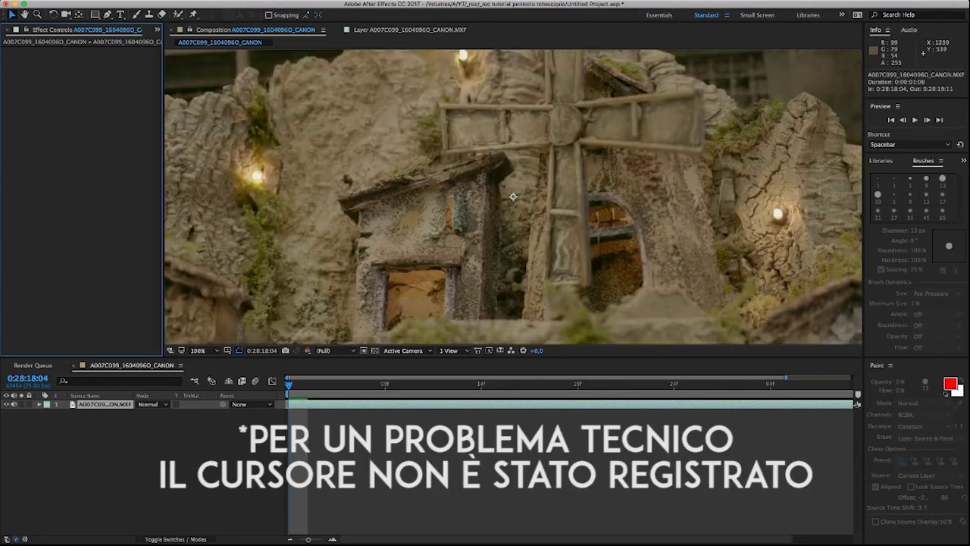
left_click_drag(531, 189, 401, 223)
key("v")
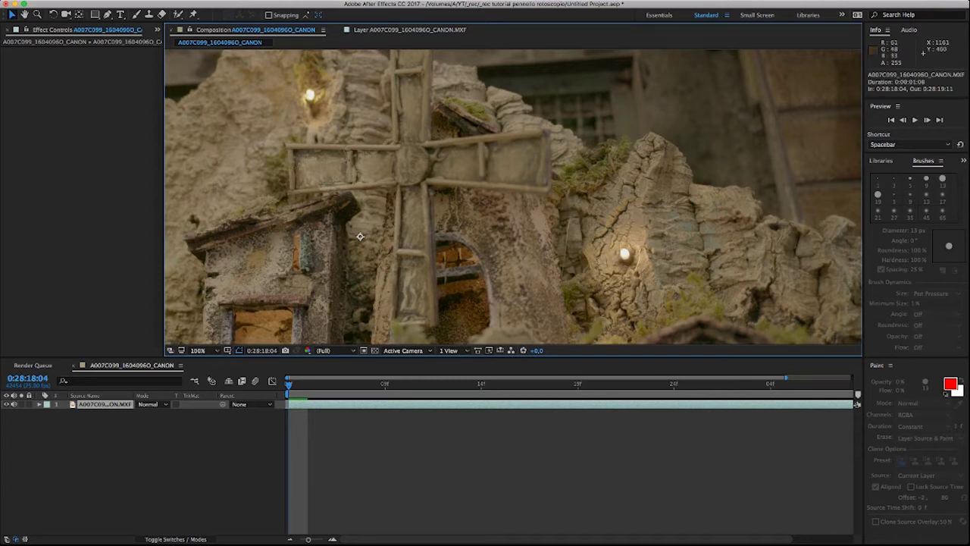
Zoom in to 100% on the windmill, then back out to 50% to show the full frame
scroll(462, 208, "down", 2)
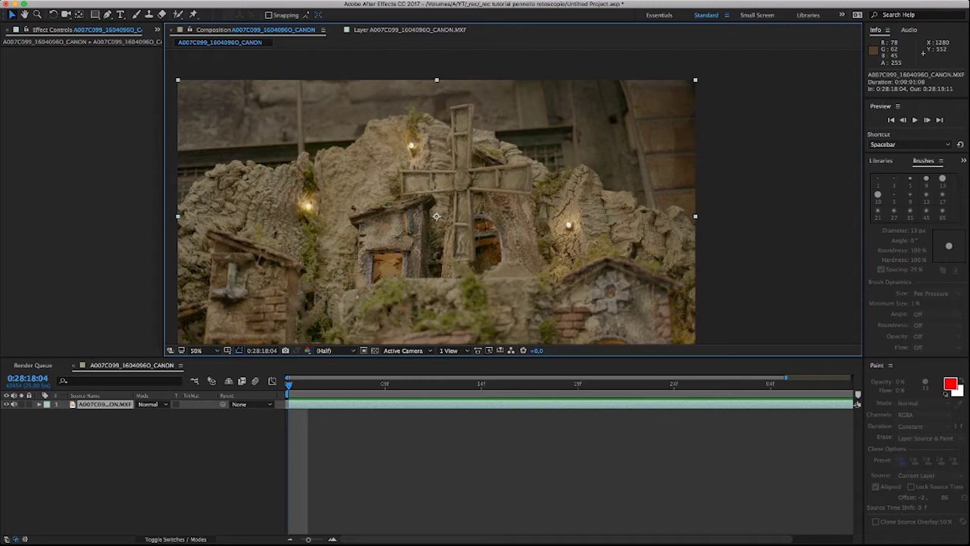
key("period")
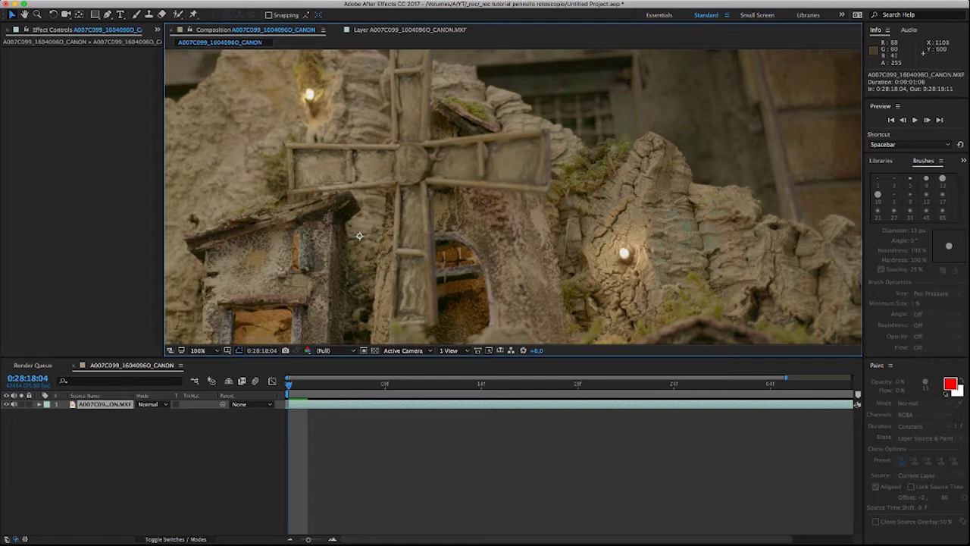
key("comma")
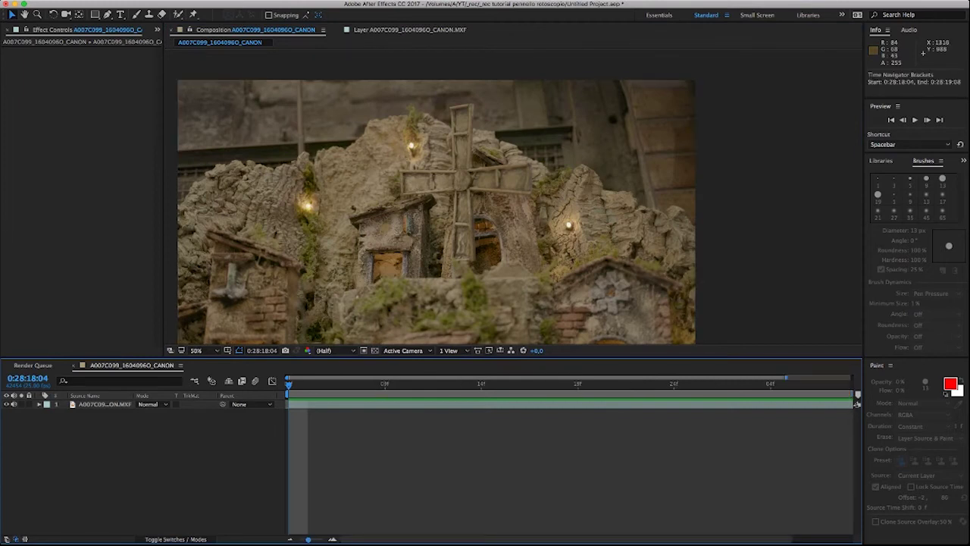
Show the full clip duration in the timeline and preview the spinning windmill blades
left_click_drag(308, 539, 300, 539)
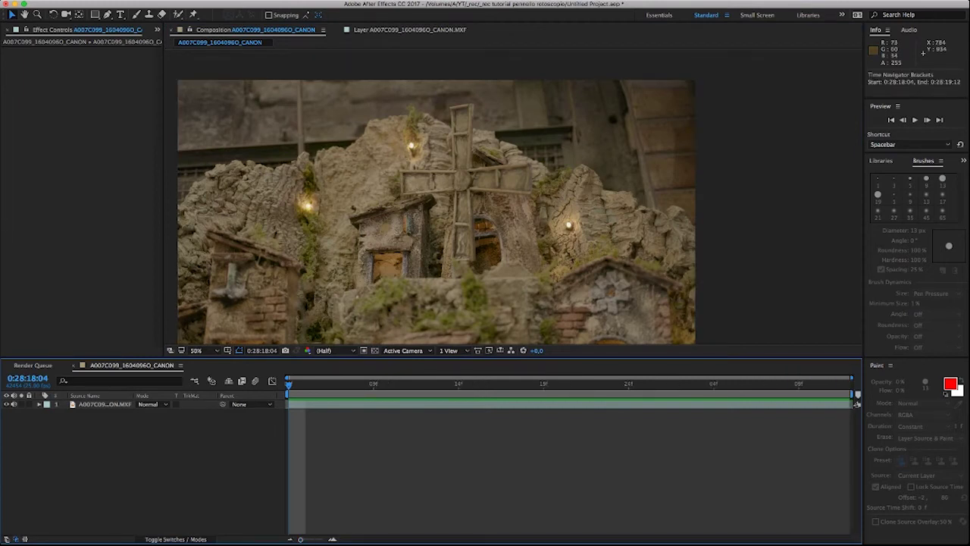
key("space")
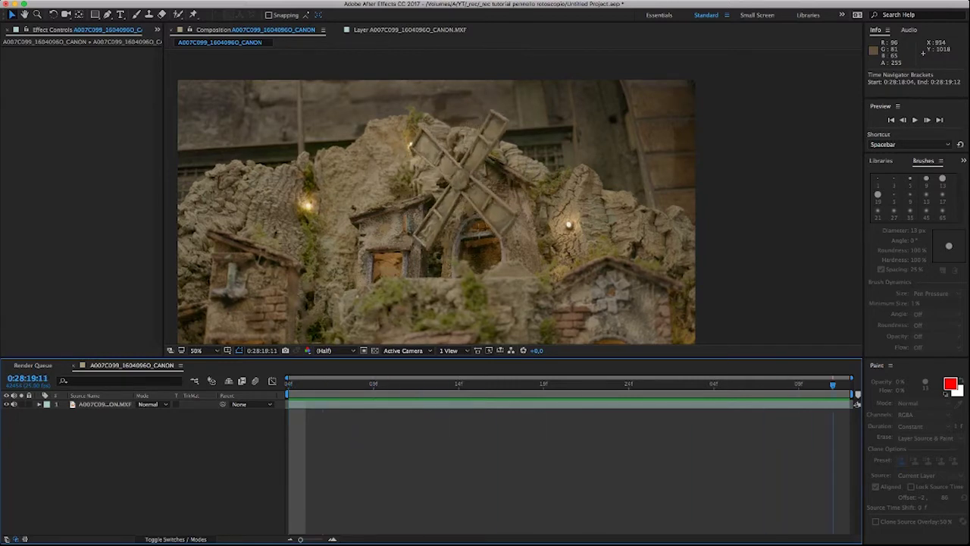
key("space")
key("space")
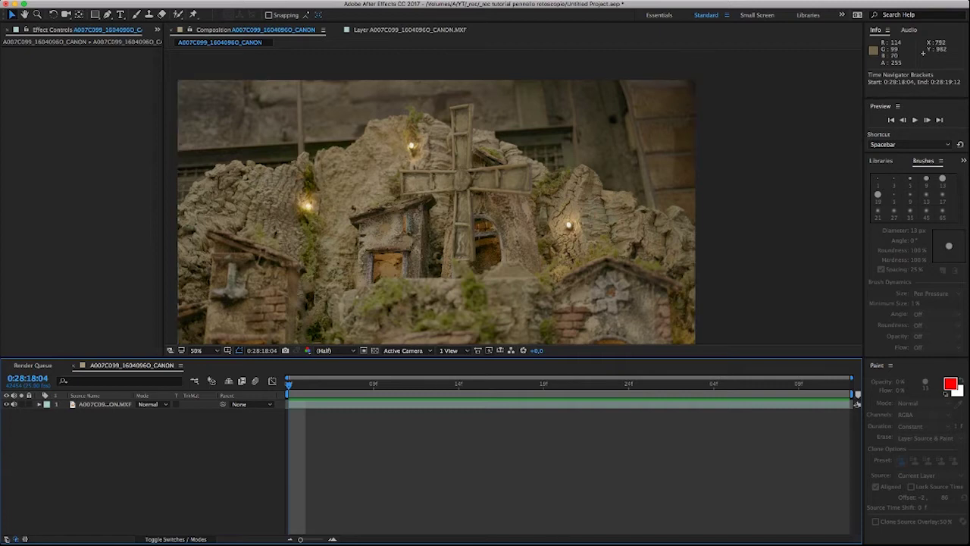
key("space")
key("ctrl+b")
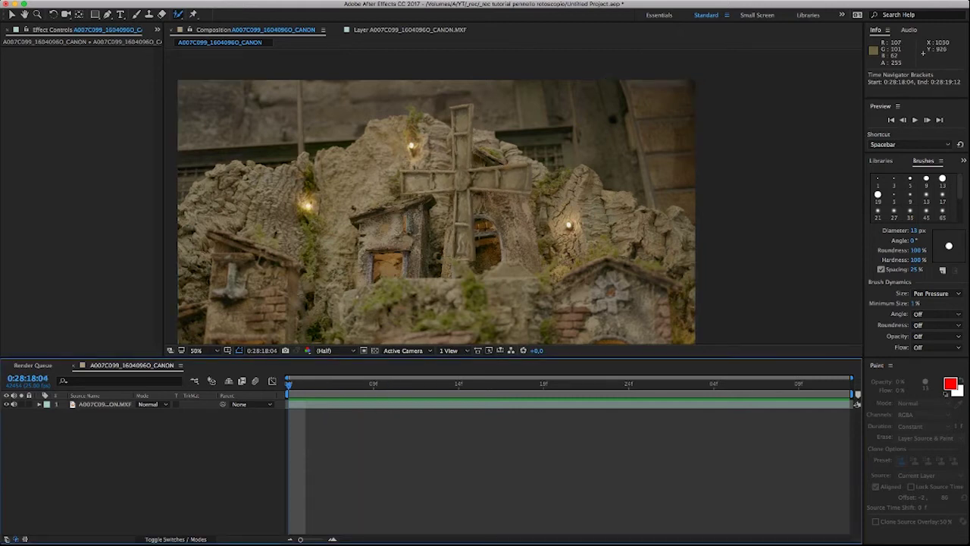
Stop the preview on frame 0:28:18:12 and magnify one windmill blade to 200%
key("space")
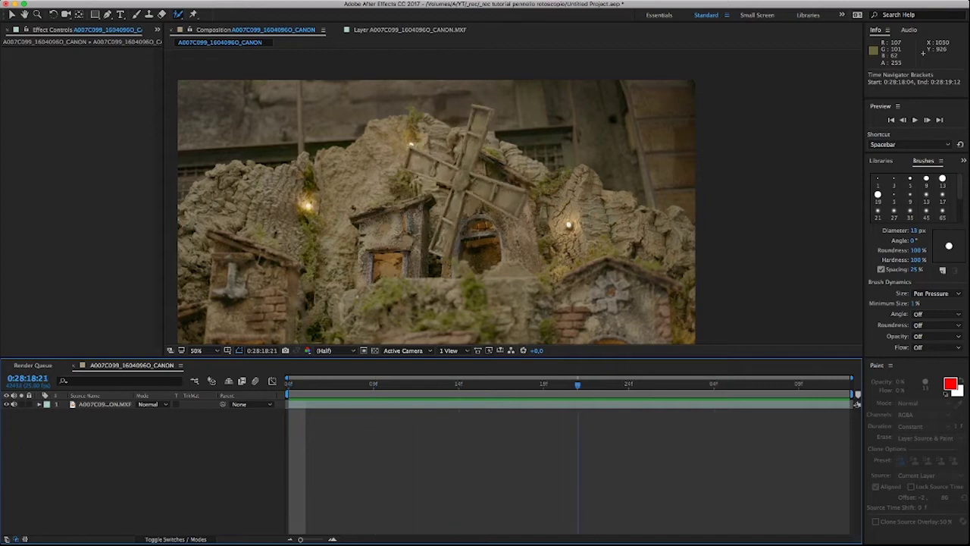
key("space")
key("slash")
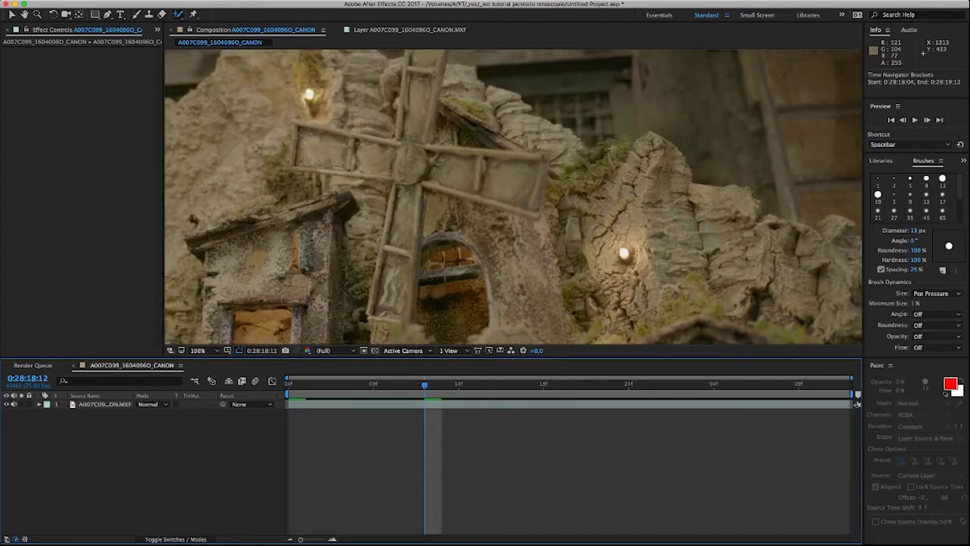
key("period")
left_click_drag(454, 197, 619, 228)
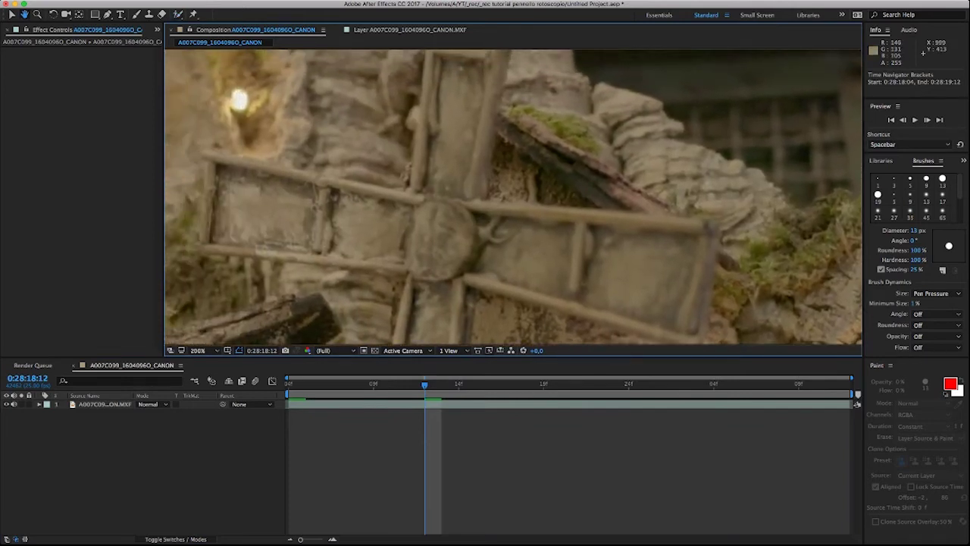
key("alt+w")
left_click_drag(606, 220, 542, 197)
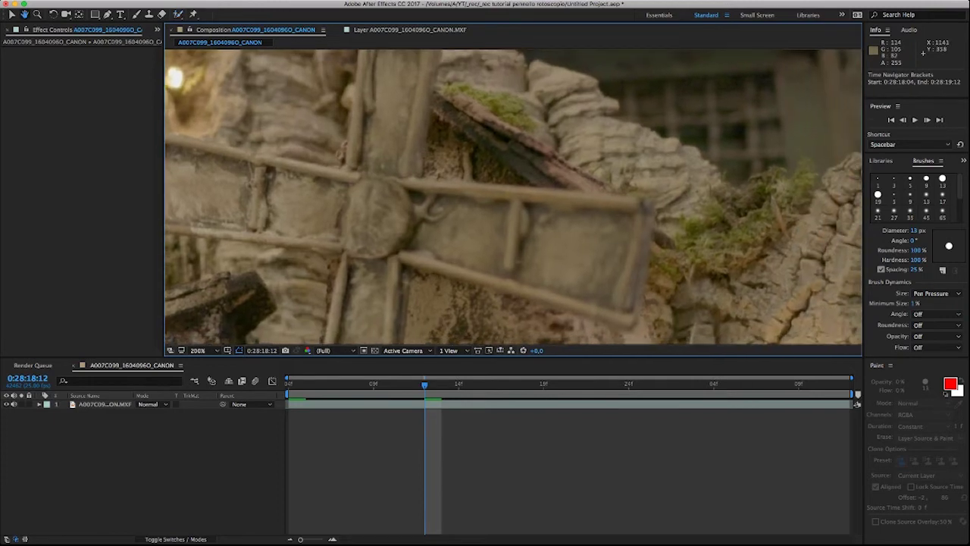
key("space")
Zoom back to 100% and replay the footage to watch the camera move
key("slash")
key("space")
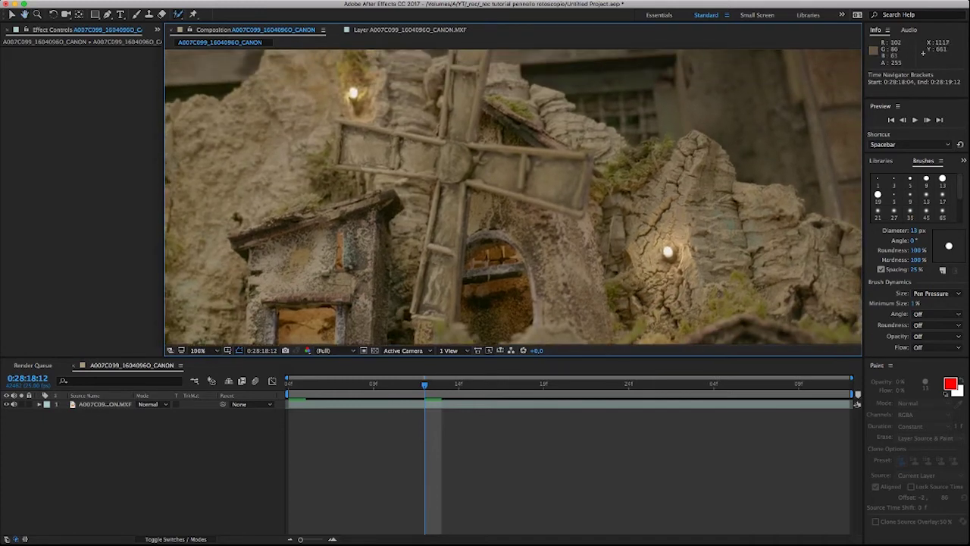
key("space")
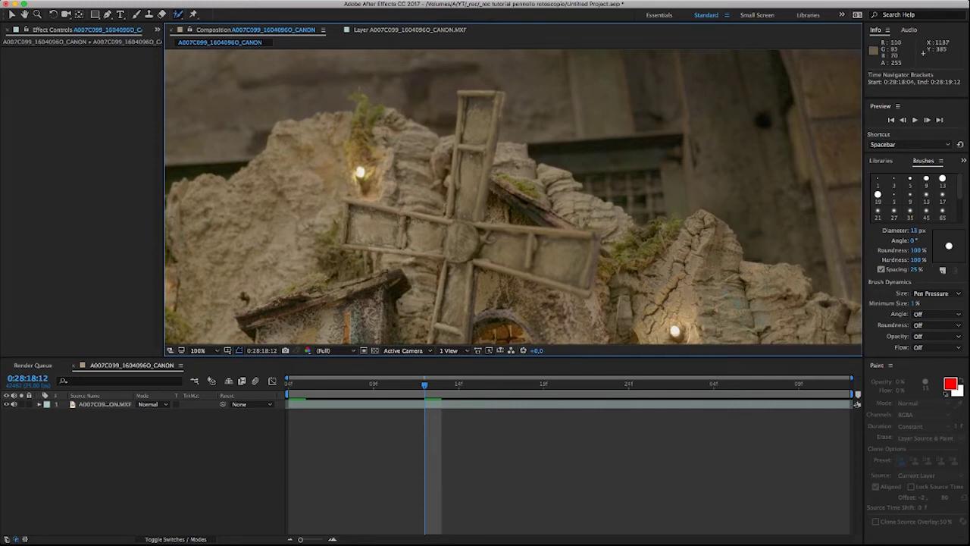
scroll(493, 182, "down", 2)
key("alt+w")
scroll(481, 222, "up", 2)
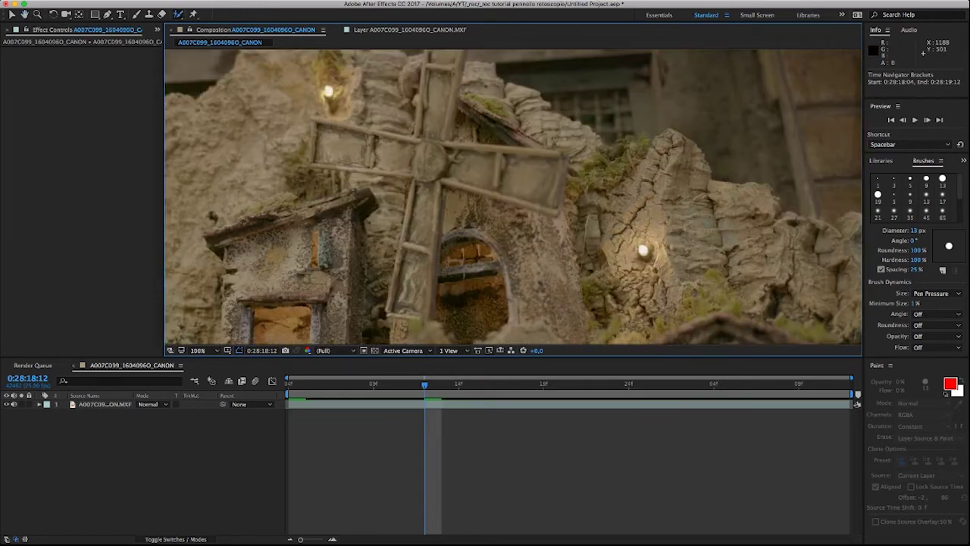
Draw a closed five-point Pen mask around one windmill blade
key("g")
scroll(514, 196, "up", 2)
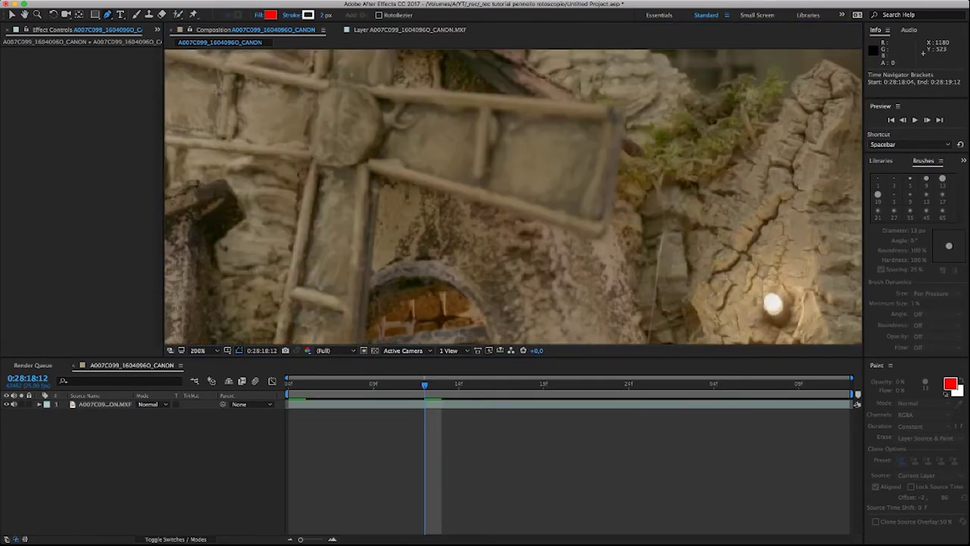
left_click(381, 175)
left_click(600, 236)
left_click(619, 151)
left_click(623, 109)
left_click(387, 83)
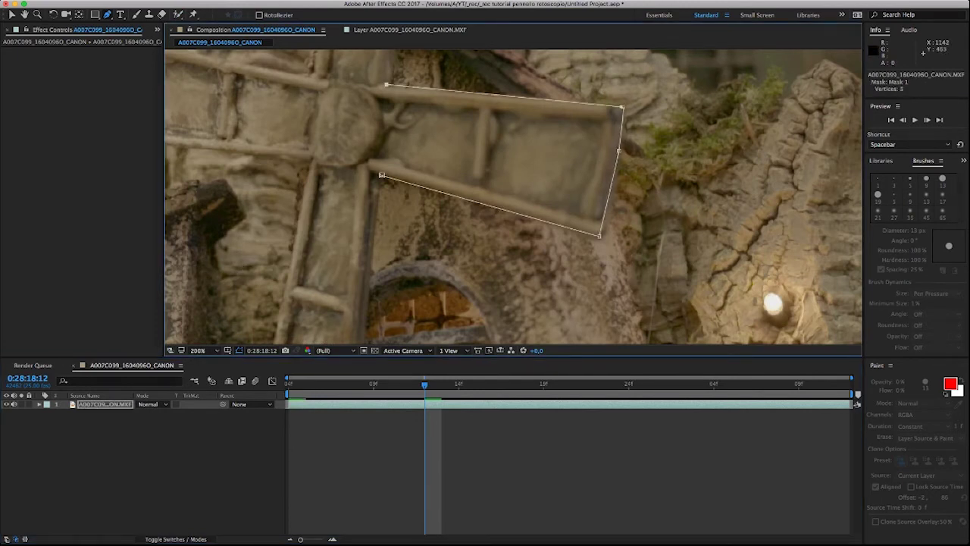
left_click(381, 175)
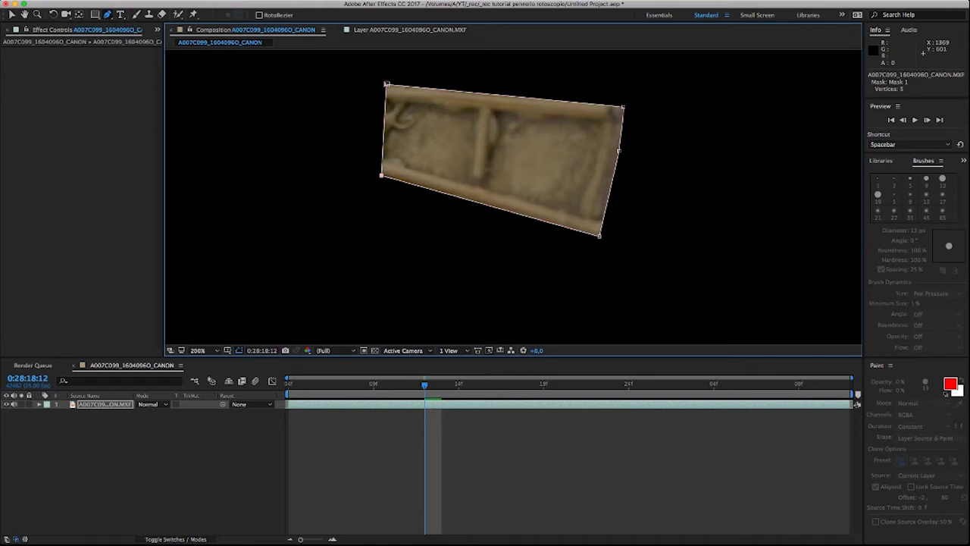
Undo the blade mask, deselect the layer, and return to frame 0:28:18:04
key("m")
key("ctrl+z")
key("ctrl+z")
key("ctrl+z")
key("ctrl+z")
key("ctrl+z")
key("comma")
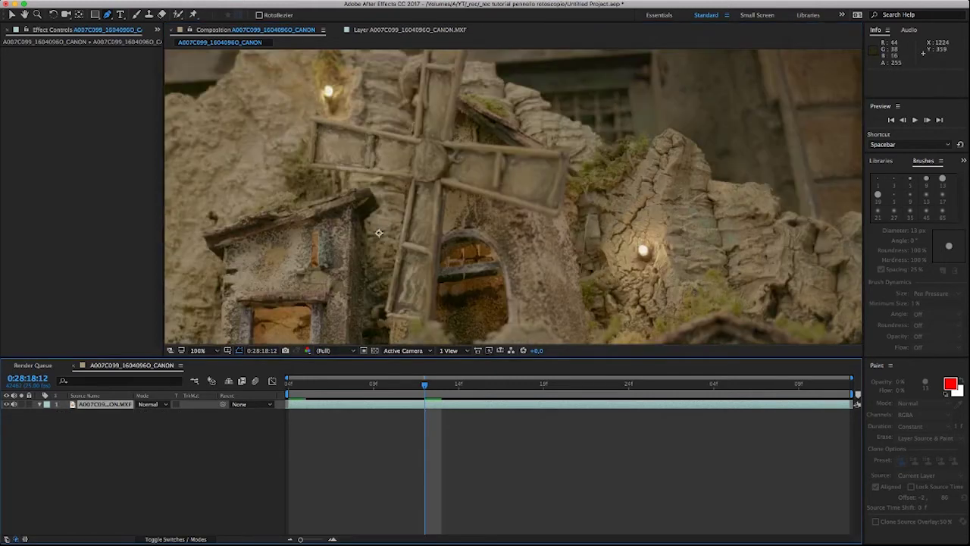
key("v")
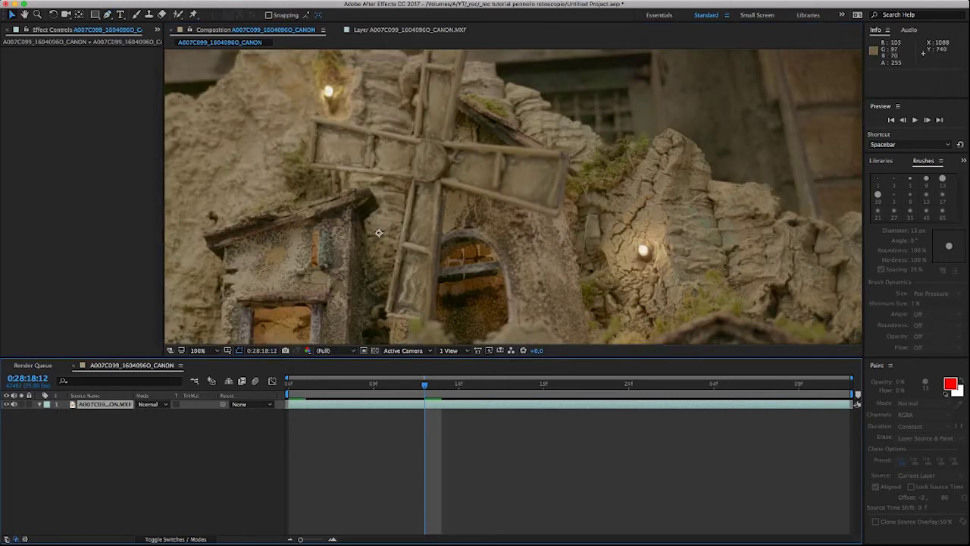
key("ctrl+shift+a")
key("Home")
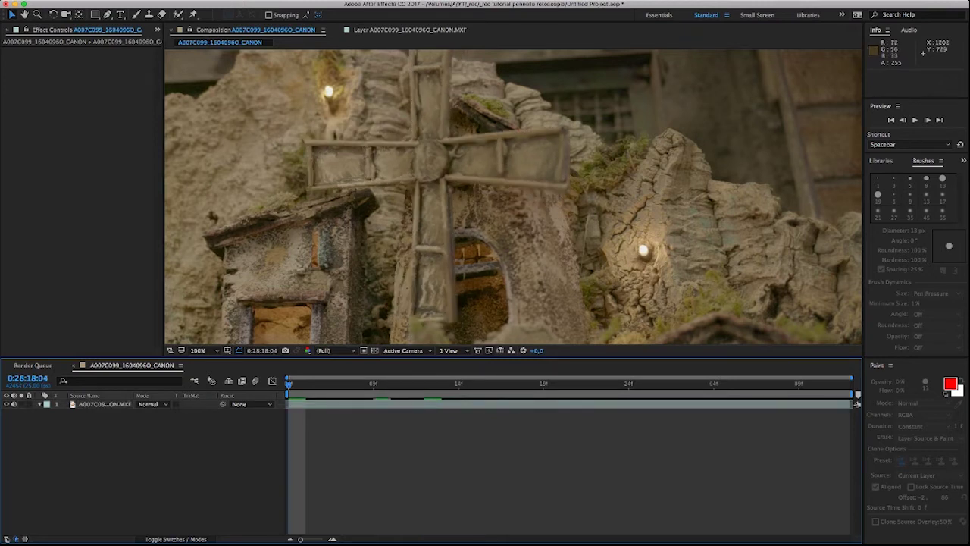
key("comma")
key("comma")
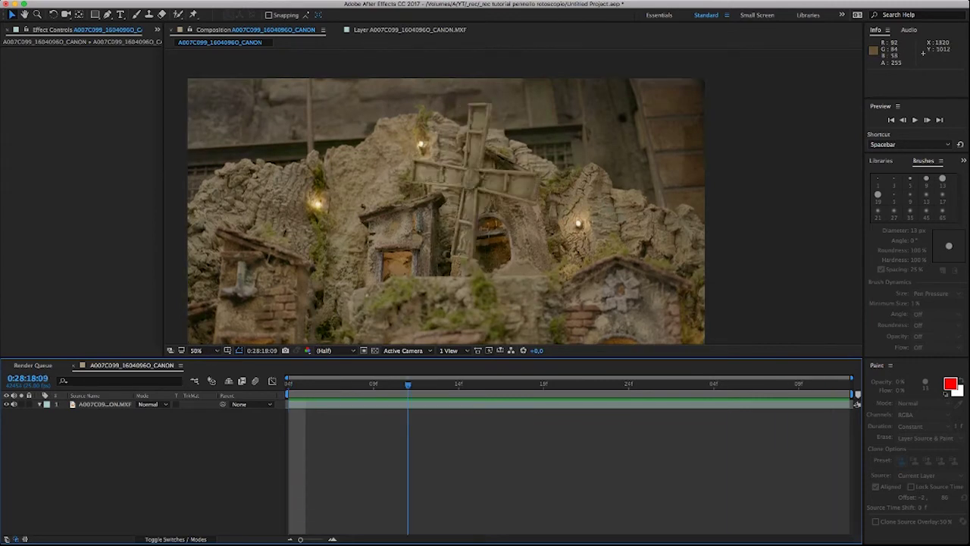
key("space")
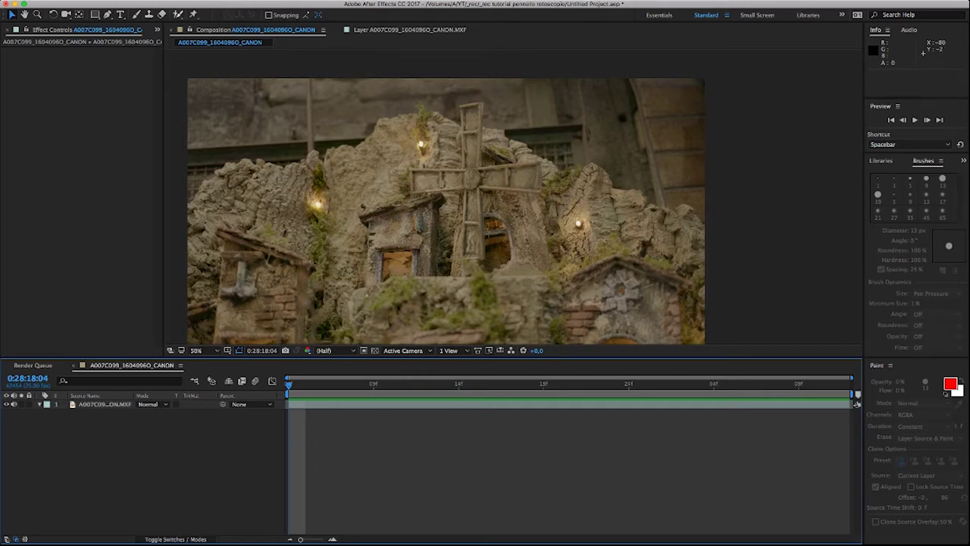
left_click(178, 15)
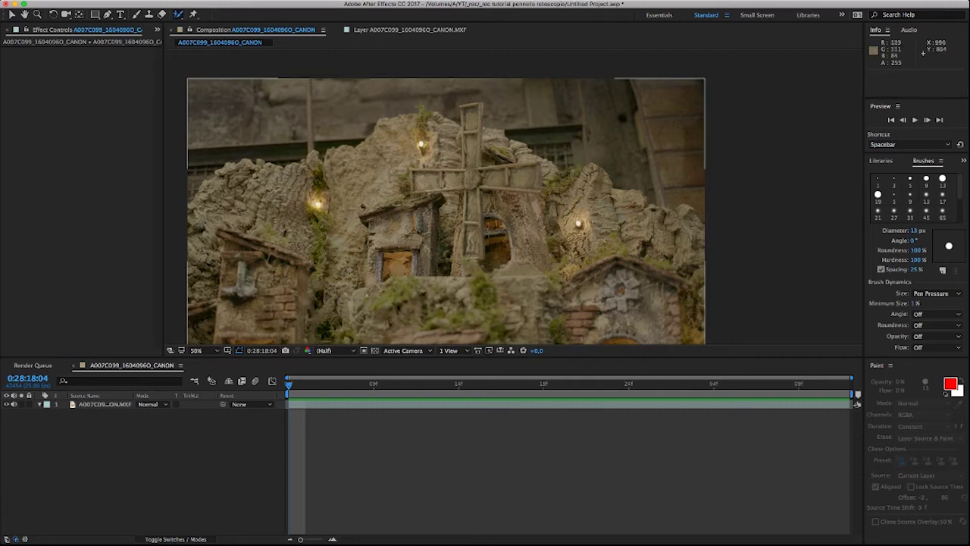
key("ctrl+a")
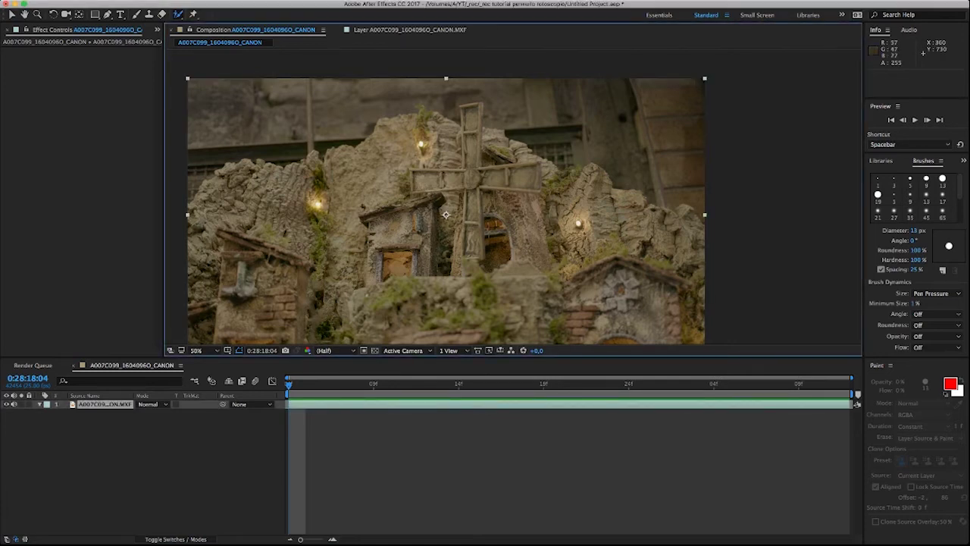
key("space")
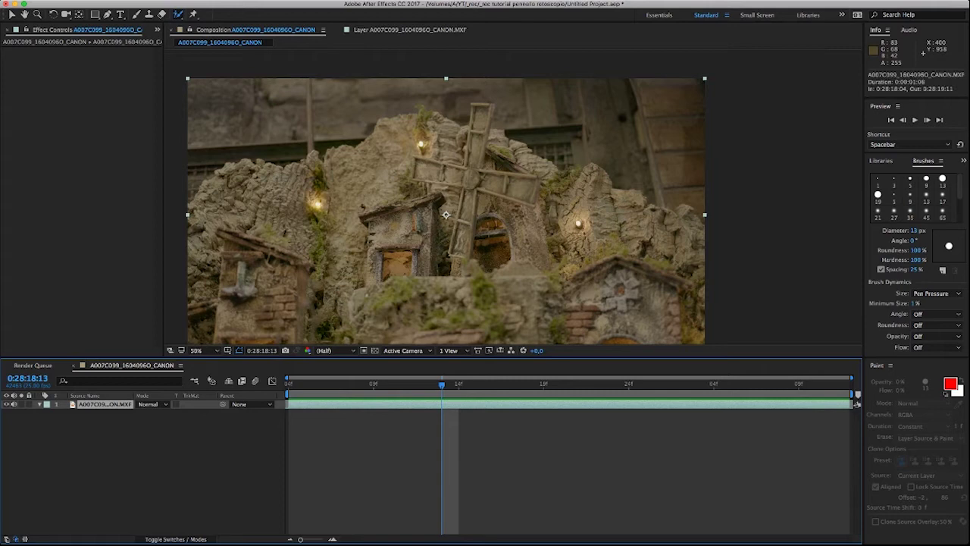
key("v")
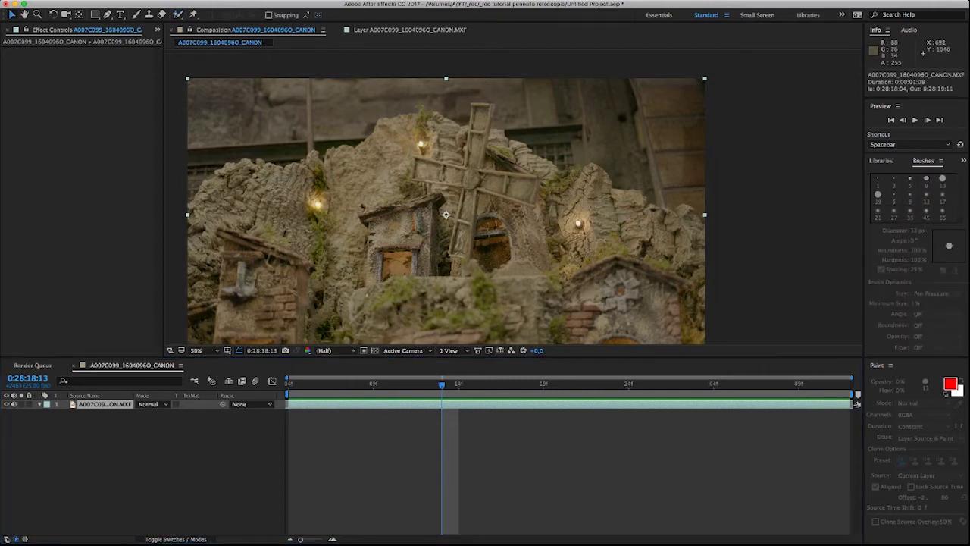
left_click(530, 470)
left_click(356, 383)
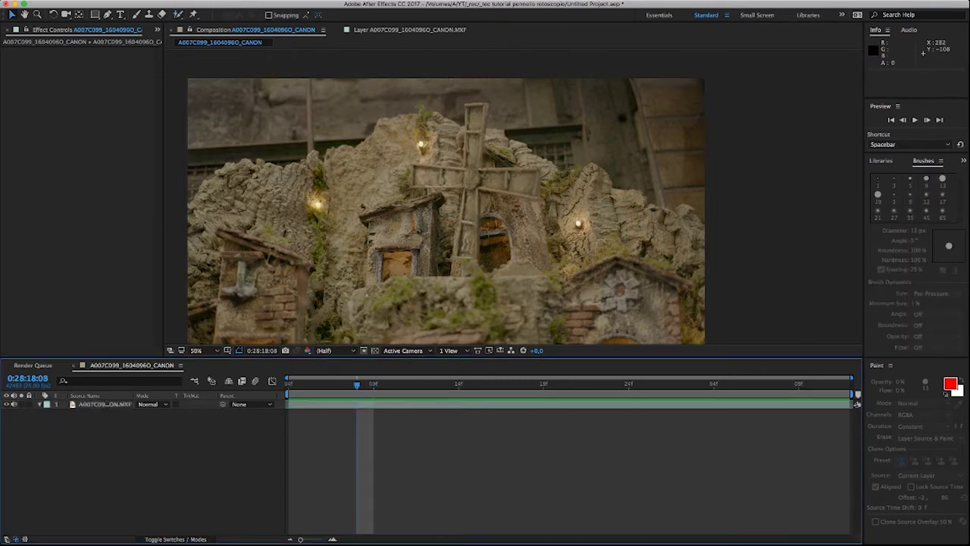
left_click(178, 14)
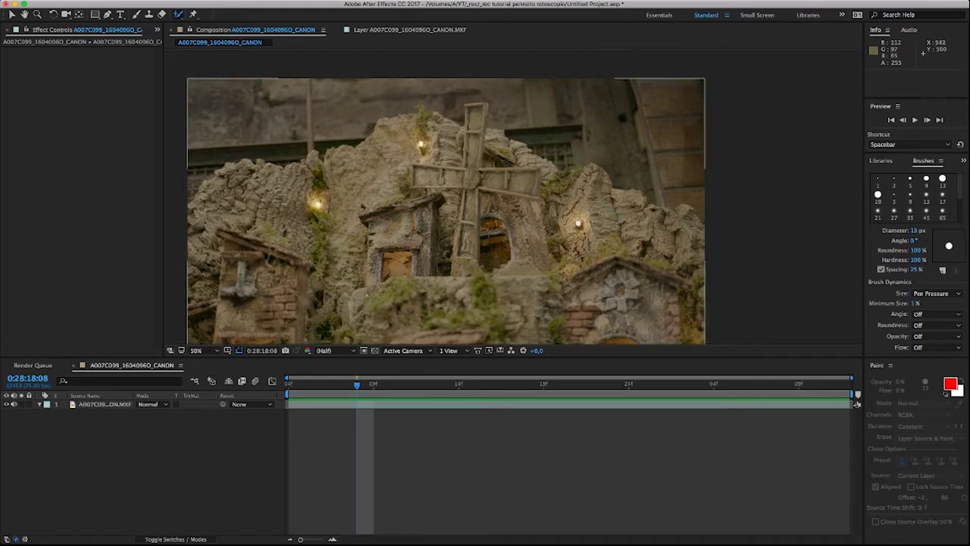
key("v")
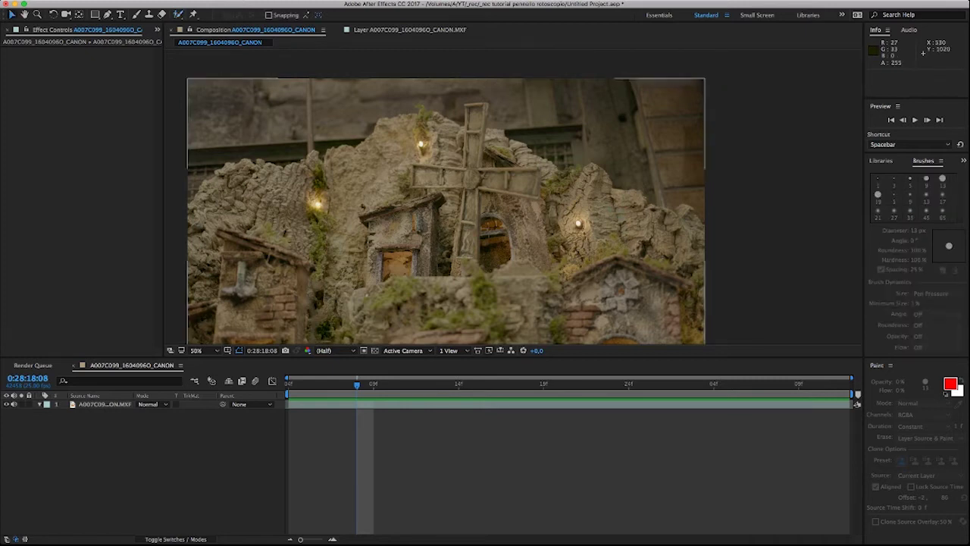
left_click_drag(357, 383, 322, 383)
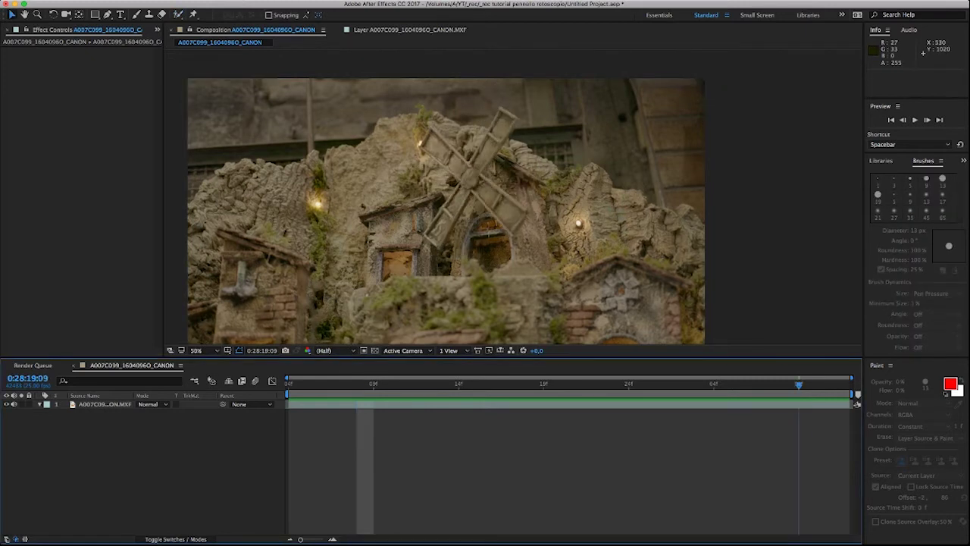
Open the windmill footage in its Layer viewer, zoomed out to 50%, and play it back
double_click(105, 404)
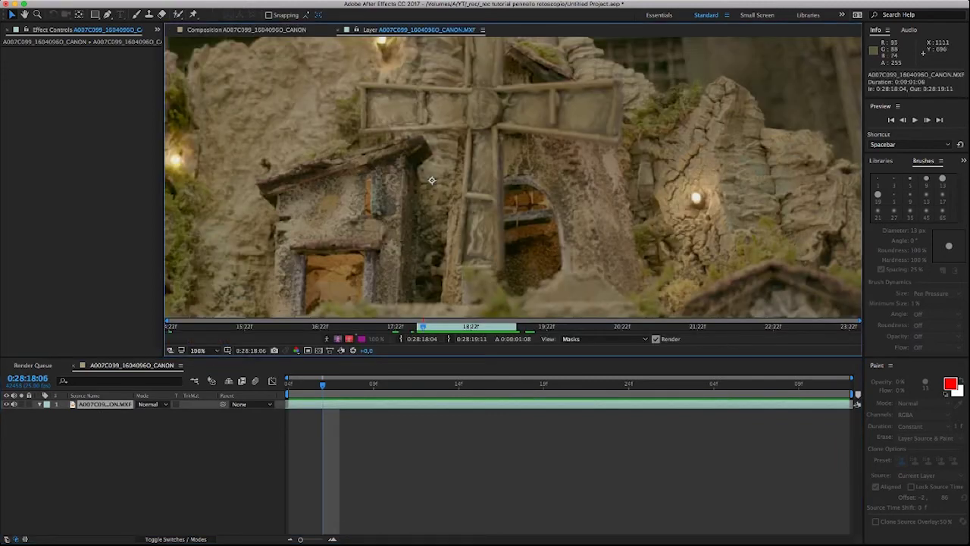
scroll(431, 179, "down", 2)
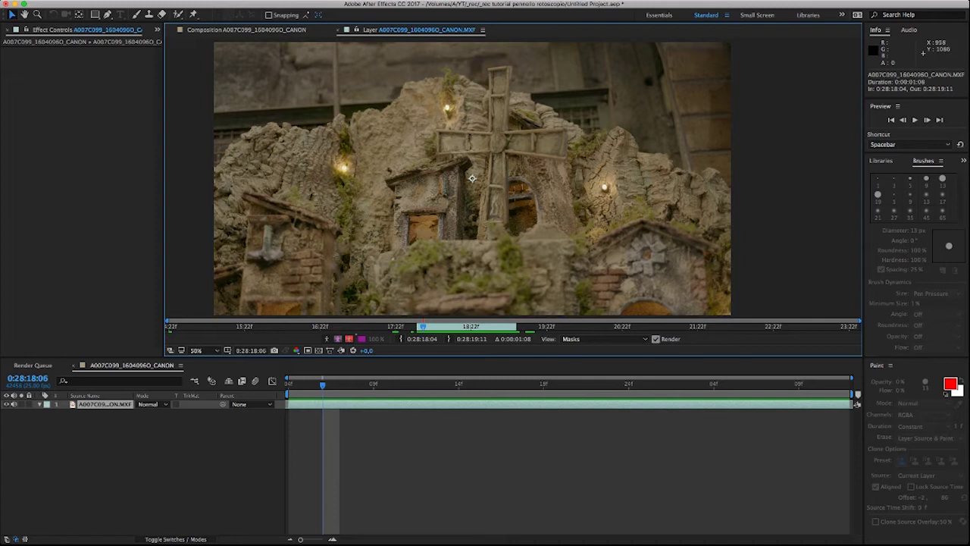
key("space")
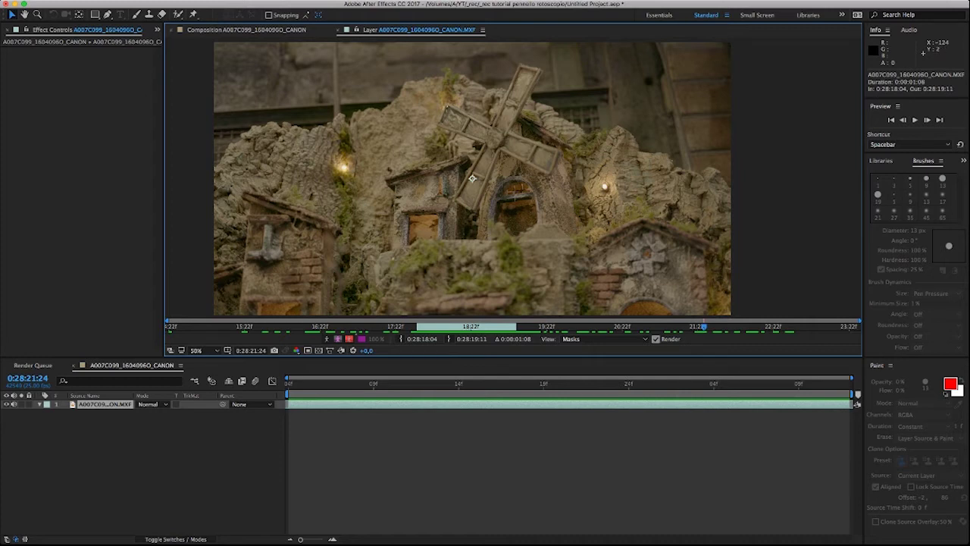
Rename the composition to '000' and view it again at frame 0:28:18:08
key("super+0")
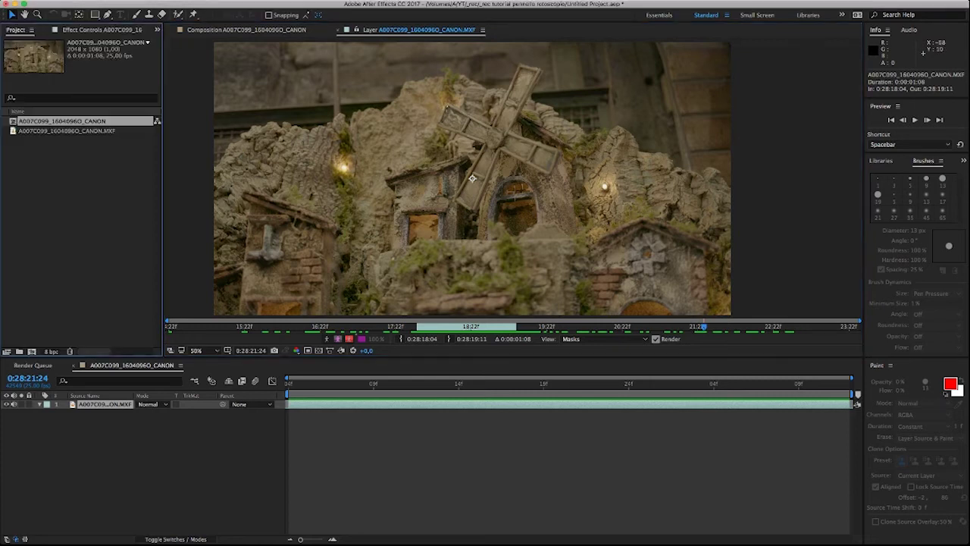
key("Return")
type("000")
key("Return")
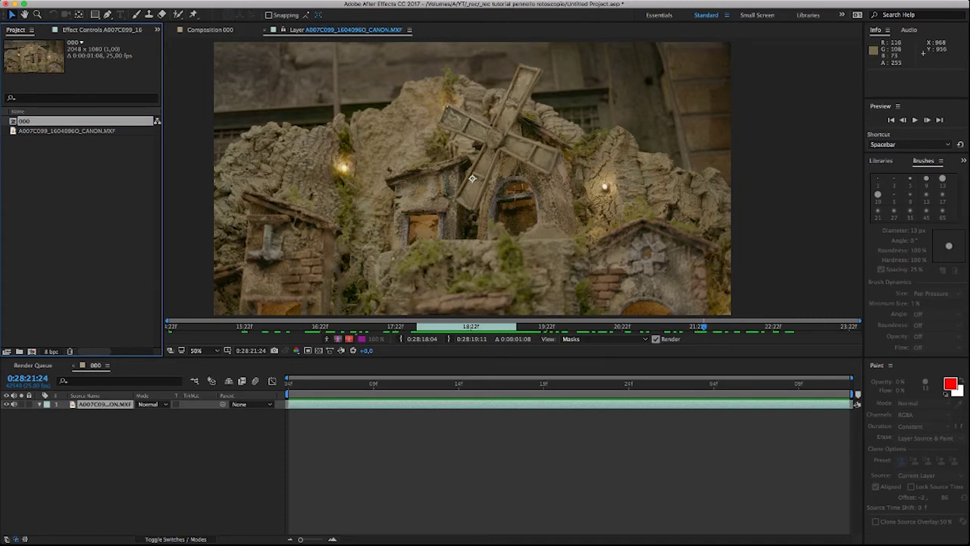
left_click(210, 30)
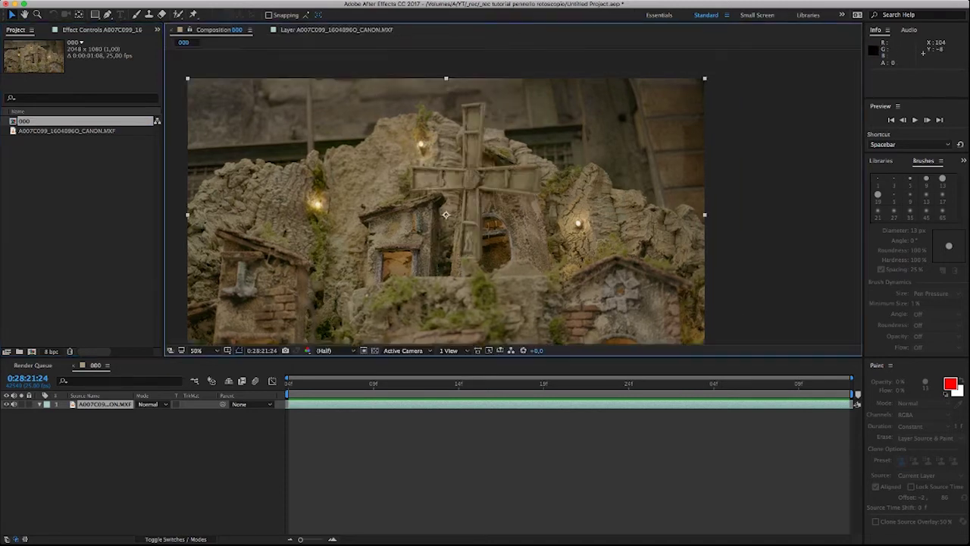
left_click(357, 383)
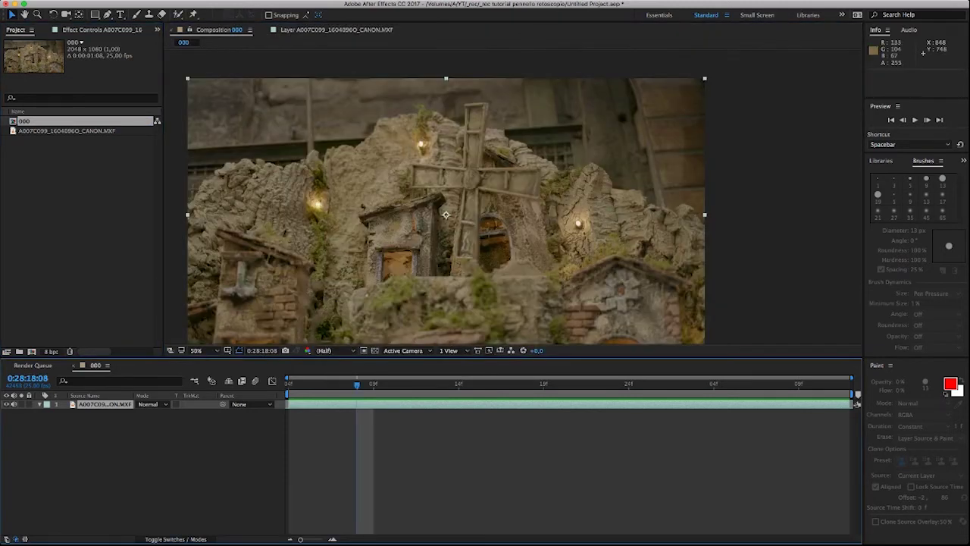
left_click_drag(444, 215, 453, 221)
Open the footage layer's viewer at its first frame, 0:28:18:04, with the Roto Brush selected
key("v")
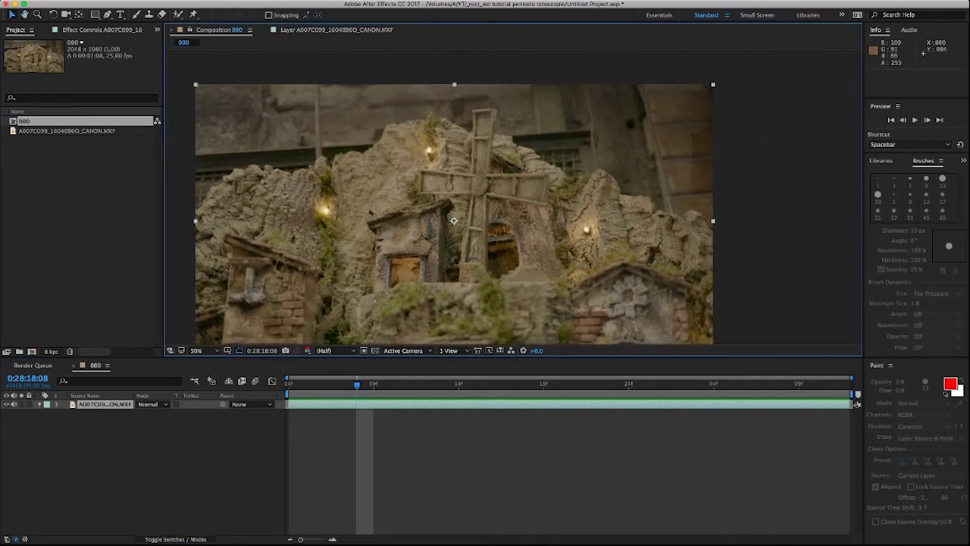
double_click(472, 178)
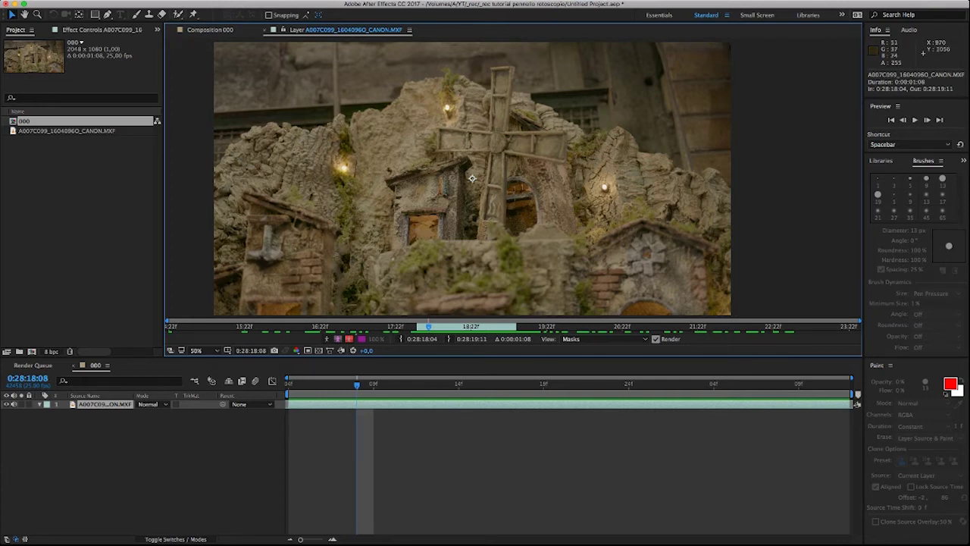
key("Home")
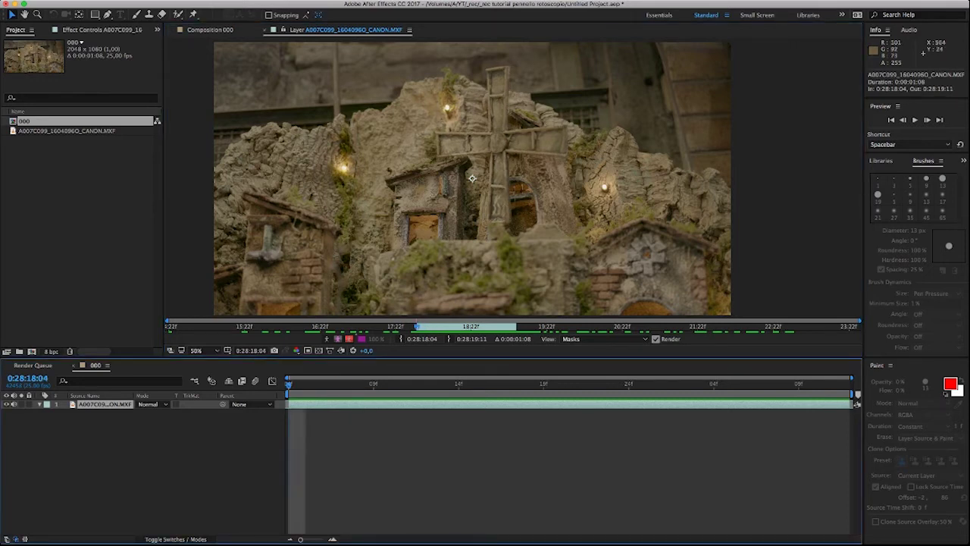
key("alt+w")
key("alt+w")
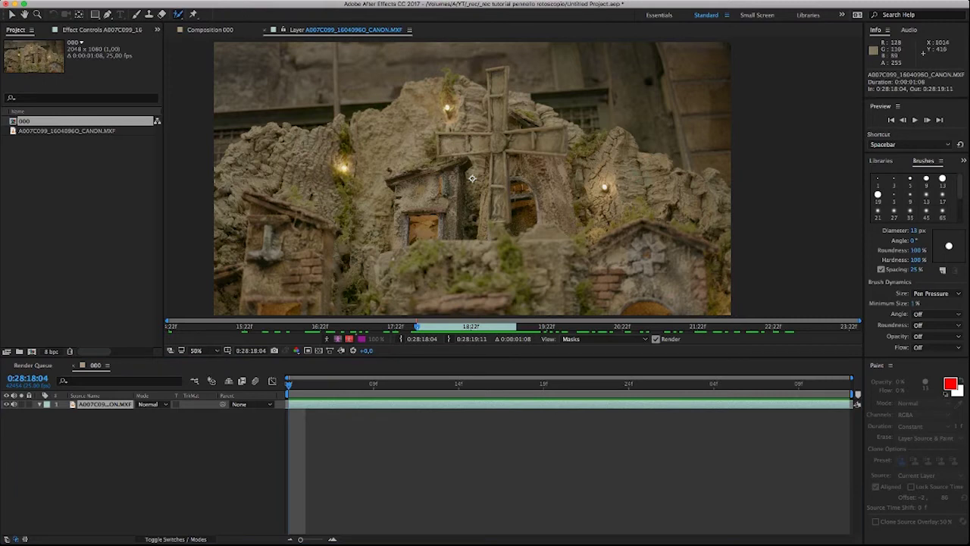
Set the Roto Brush diameter to 32 px
scroll(473, 178, "up", 4)
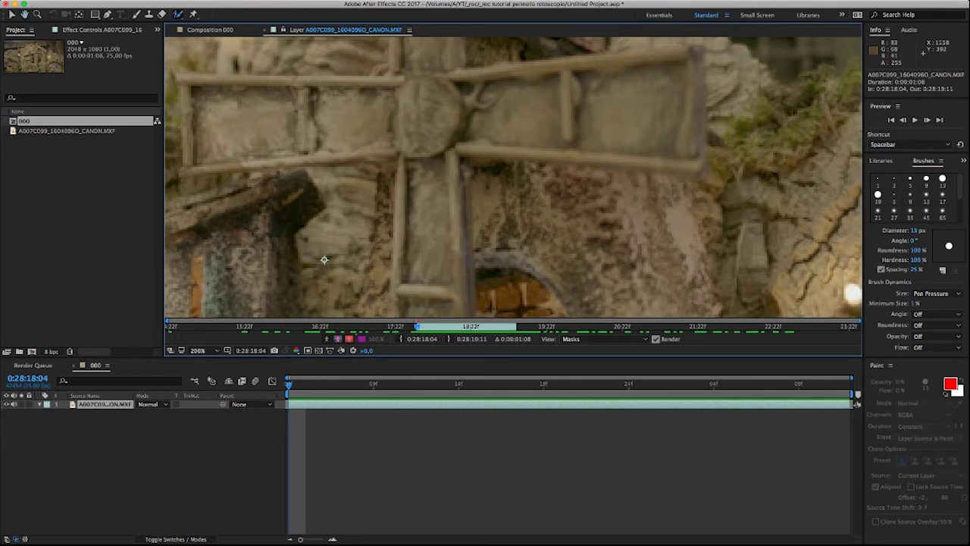
scroll(419, 218, "down", 2)
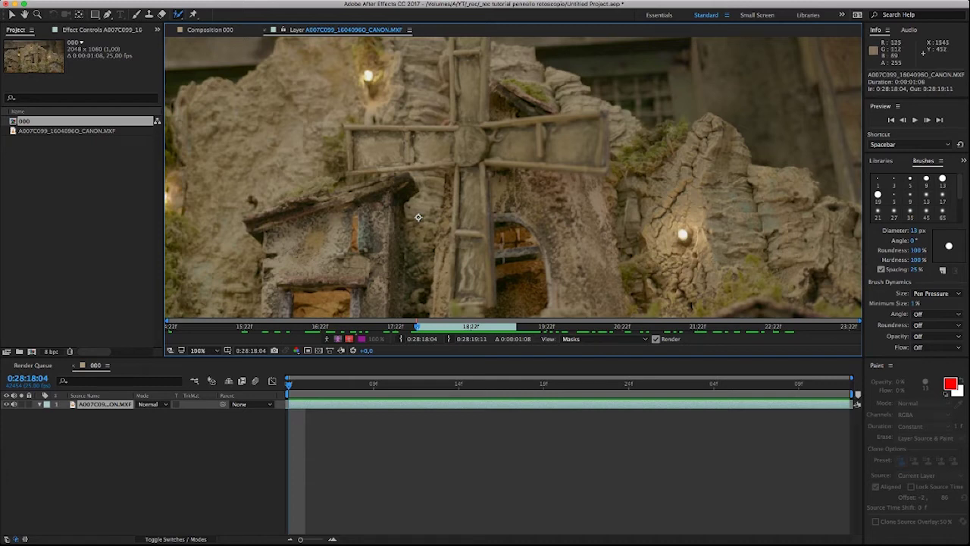
left_click_drag(917, 229, 936, 229)
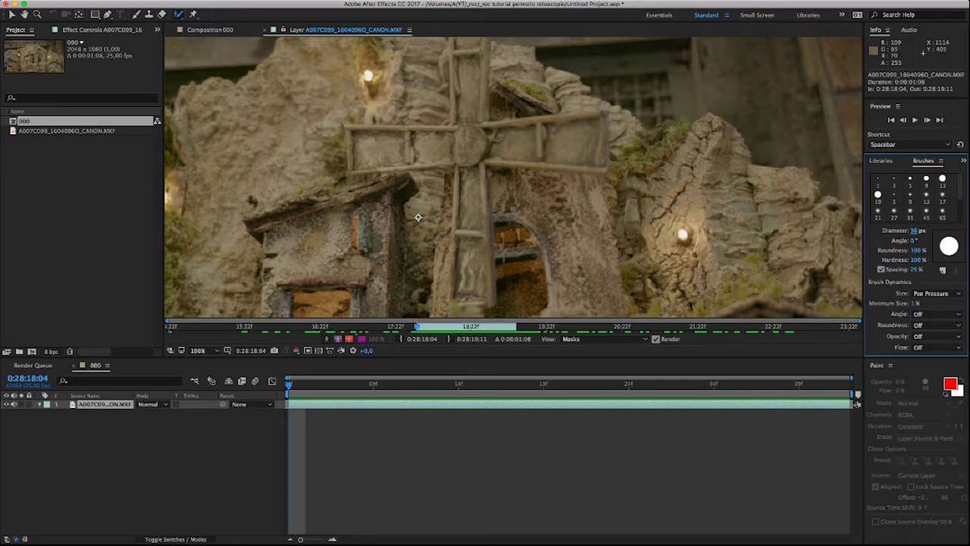
left_click_drag(914, 229, 911, 230)
Make the Layer viewer taller and play the footage
left_click_drag(418, 218, 415, 280)
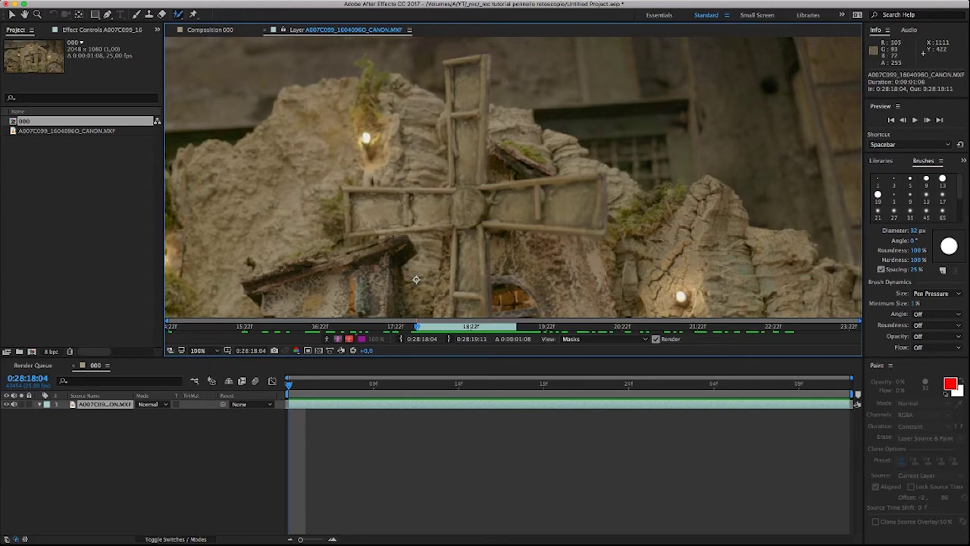
left_click_drag(513, 359, 513, 426)
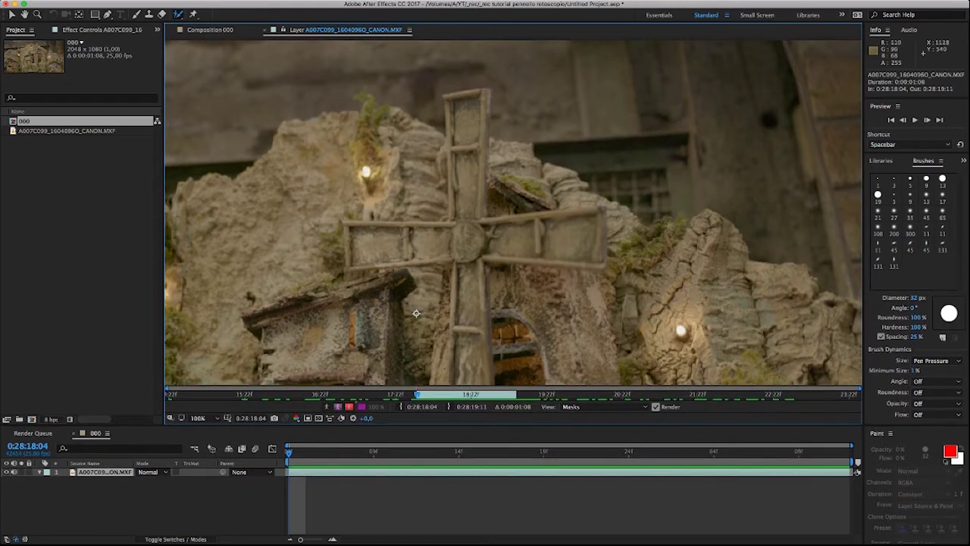
key("space")
key("alt+w")
mouse_move(459, 351)
left_mouse_down()
mouse_move(480, 229)
mouse_move(469, 343)
left_mouse_up()
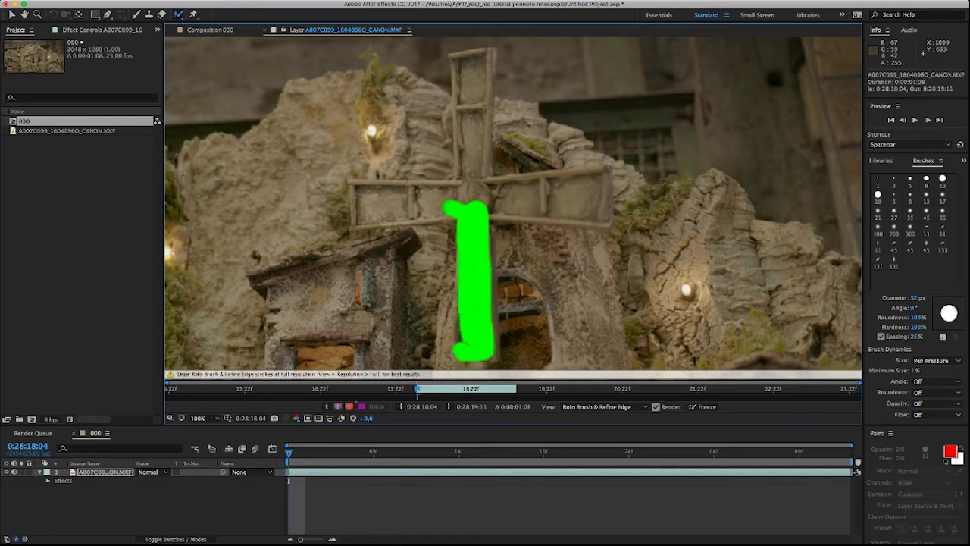
left_click_drag(474, 208, 607, 201)
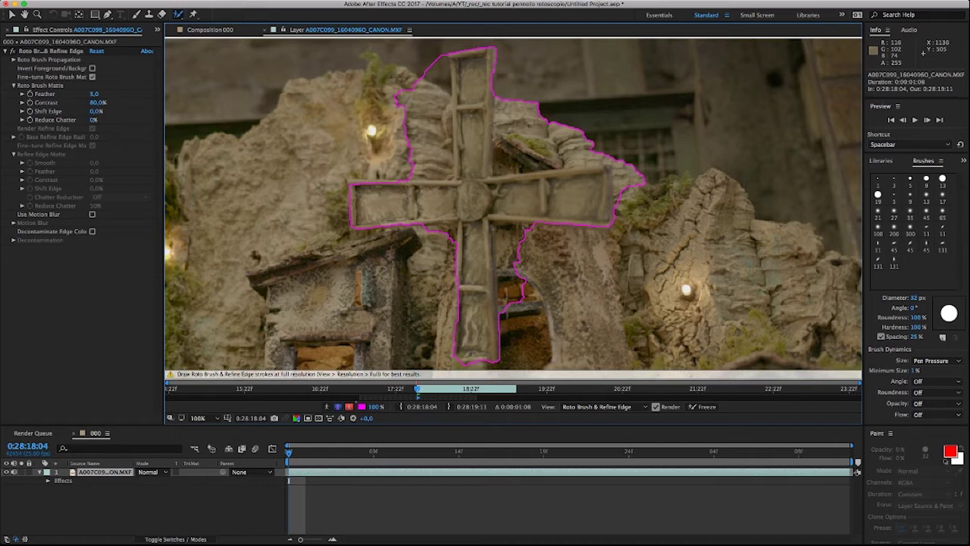
key("ctrl+z")
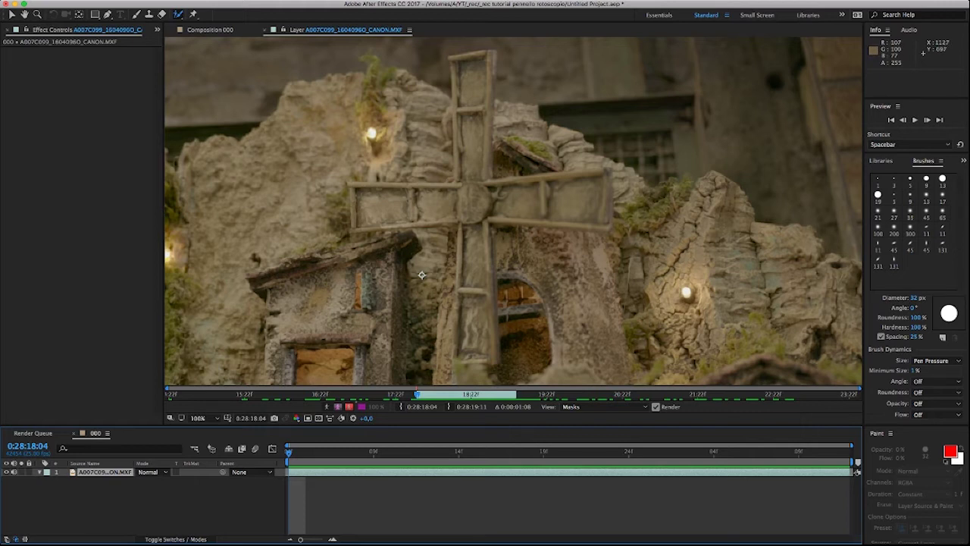
Paint foreground roto strokes up the windmill post and along the arm, then shrink the brush to 14 px
left_click_drag(475, 349, 469, 58)
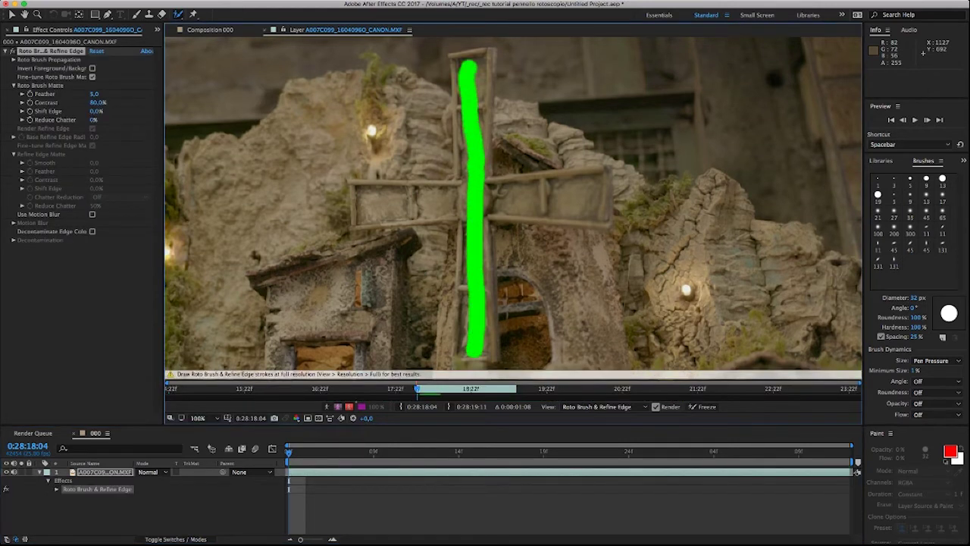
mouse_move(467, 196)
left_mouse_down()
mouse_move(354, 201)
mouse_move(603, 197)
left_mouse_up()
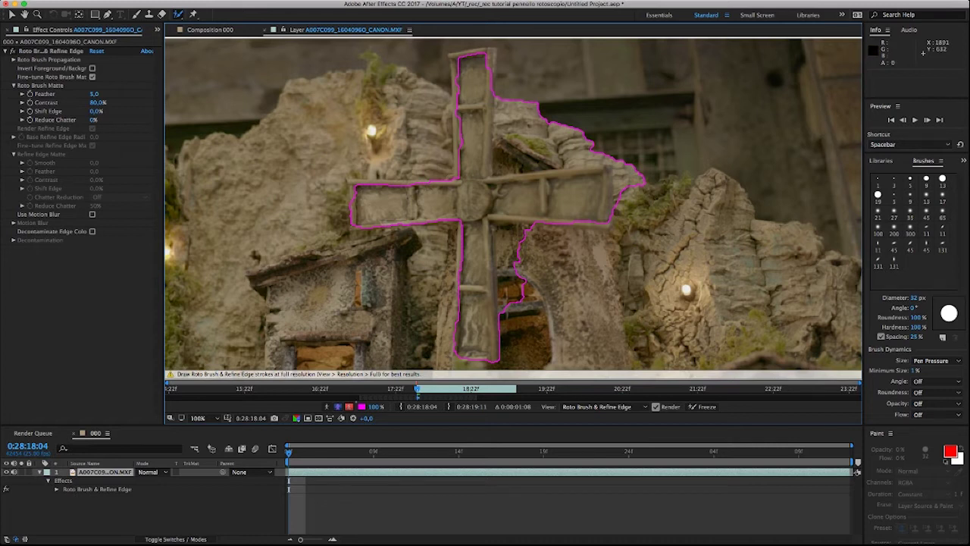
left_click_drag(917, 298, 901, 298)
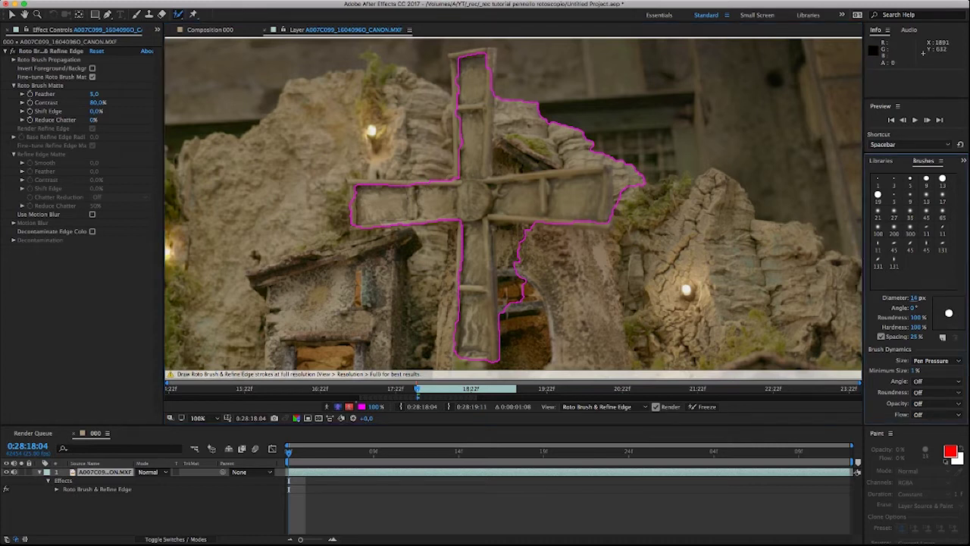
At 200% zoom, paint the post's left edge and top crossbar into the matte, excluding rock and background
key(".")
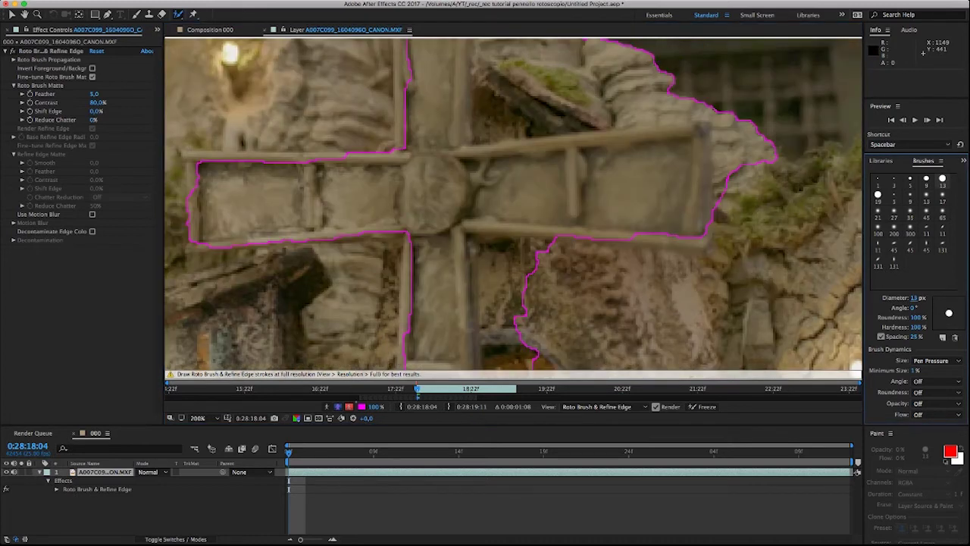
scroll(513, 207, "up", 2)
scroll(514, 208, "up", 3)
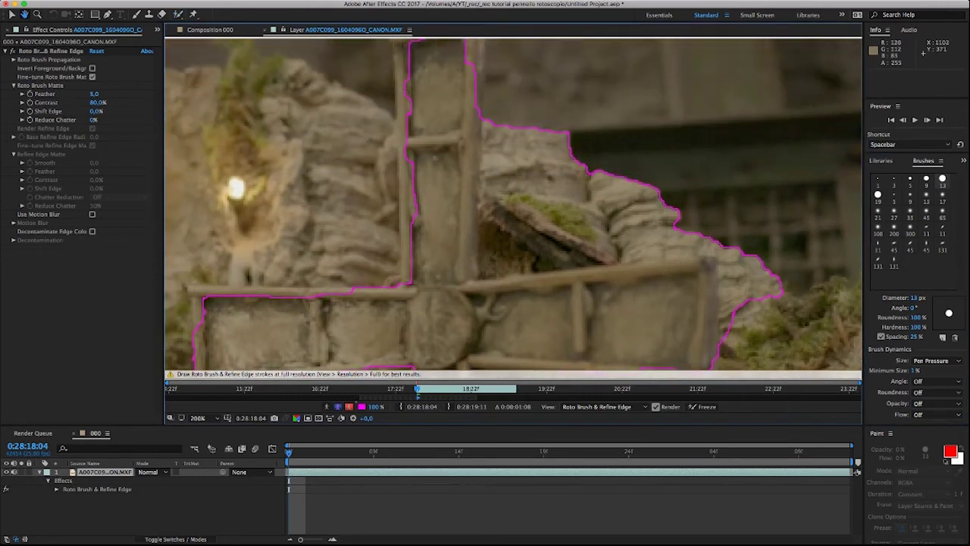
left_click_drag(410, 288, 406, 144)
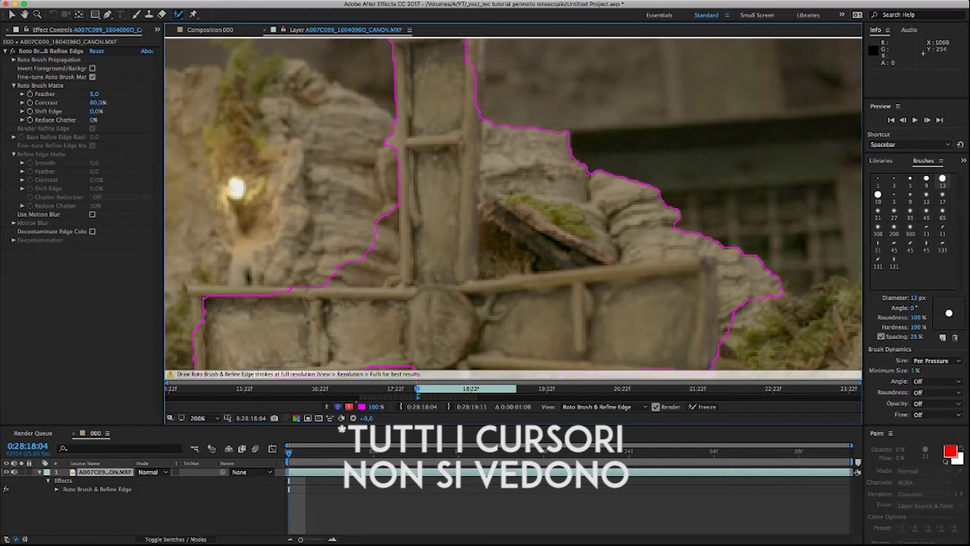
mouse_move(390, 198)
left_mouse_down()
mouse_move(383, 279)
mouse_move(309, 279)
mouse_move(416, 252)
left_mouse_up()
left_click_drag(479, 242, 313, 242)
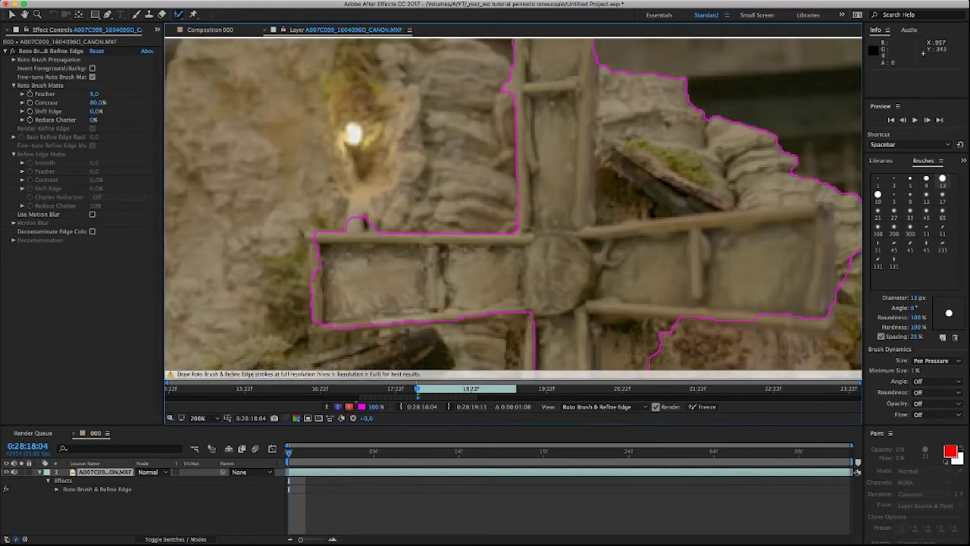
mouse_move(399, 218)
left_mouse_down("alt")
mouse_move(314, 220)
mouse_move(318, 287)
left_mouse_up("alt")
left_click_drag(385, 220, 347, 219, "alt")
Add the vertical post to the matte, subtract the wall to its left, and return to 100%
left_click_drag(320, 324, 326, 257)
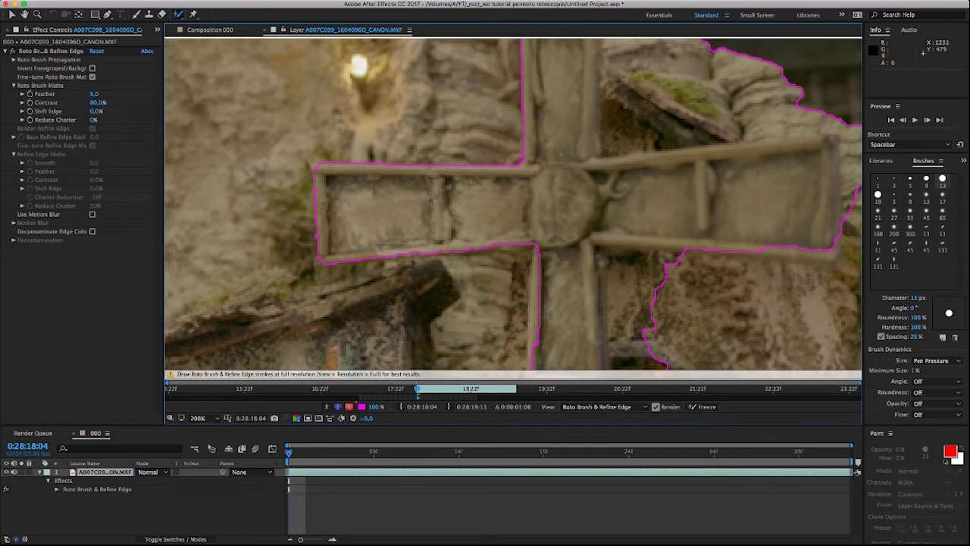
left_click_drag(516, 312, 372, 192)
mouse_move(400, 126)
left_mouse_down()
mouse_move(402, 236)
mouse_move(402, 191)
left_mouse_up()
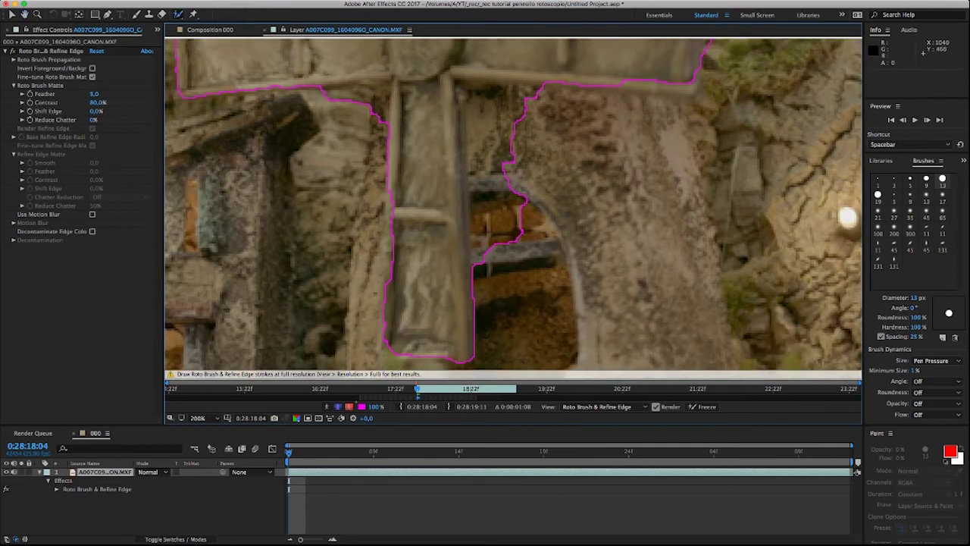
mouse_move(320, 97)
left_mouse_down("alt")
mouse_move(381, 99)
mouse_move(379, 129)
left_mouse_up("alt")
left_click_drag(458, 320, 447, 227)
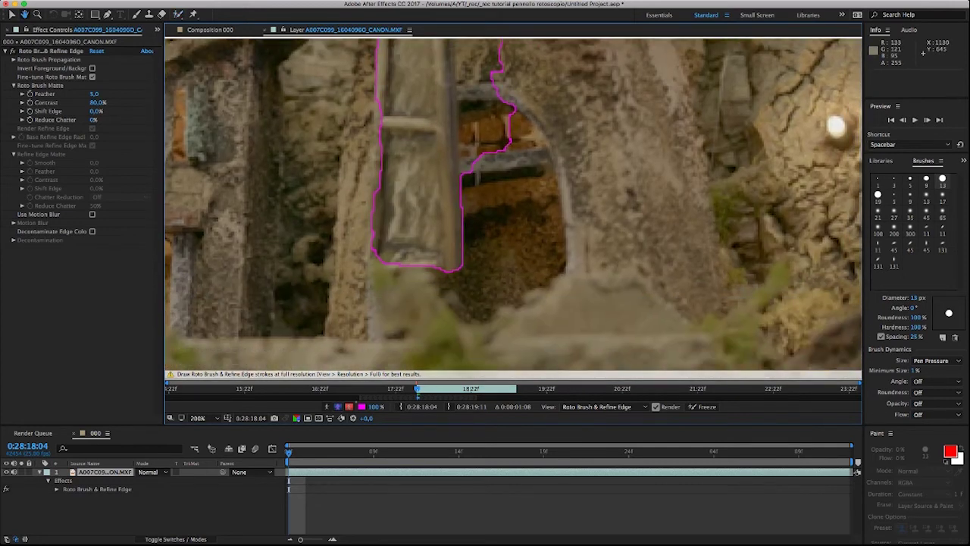
left_click_drag(385, 93, 380, 194)
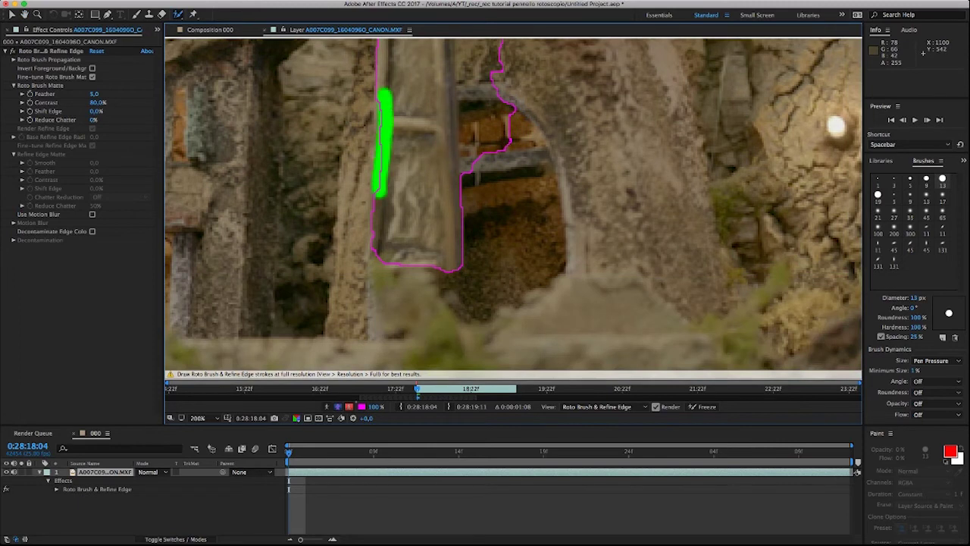
left_click_drag(363, 96, 361, 203, "alt")
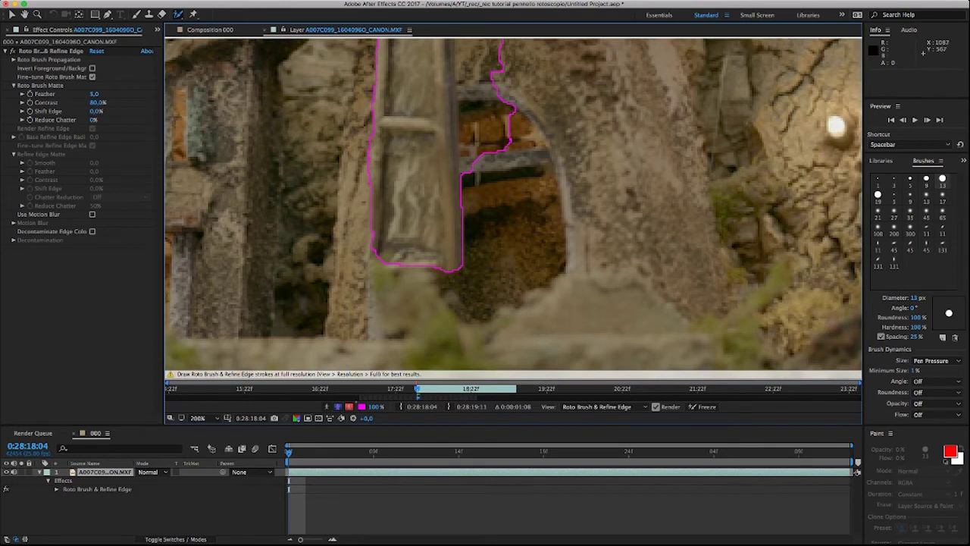
left_click_drag(367, 129, 353, 190, "alt")
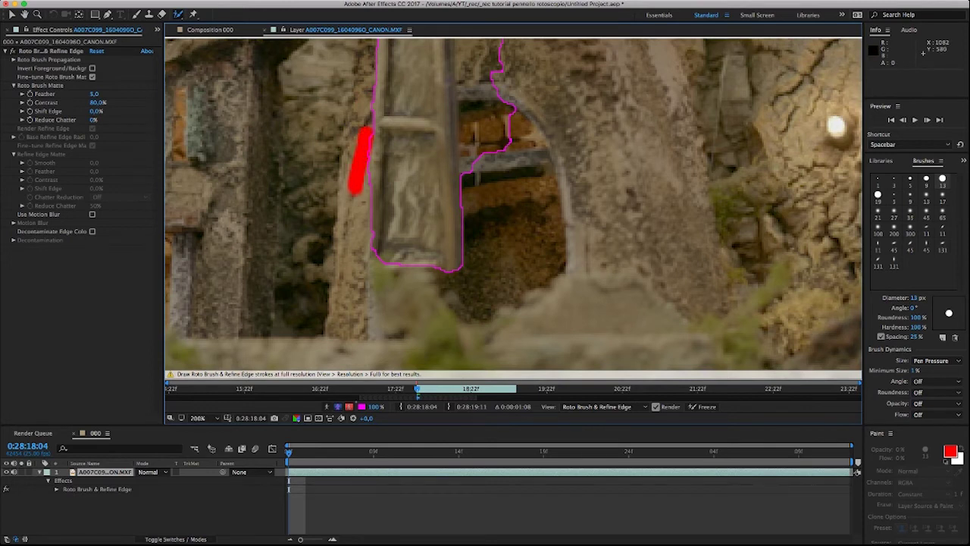
key("comma")
key("alt+w")
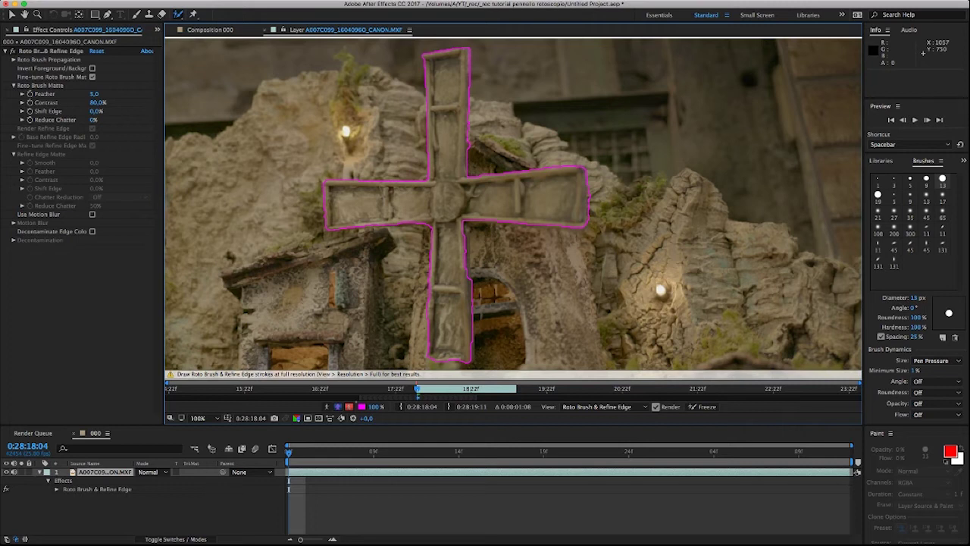
Jump one second ahead, fit and center the frame, then step back a frame to propagate the matte
key("shift+Page_Down")
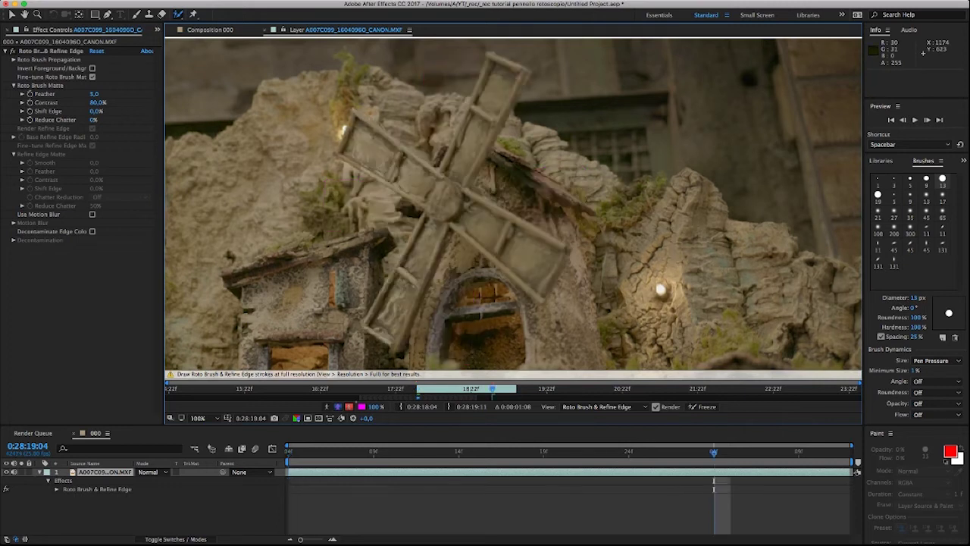
key("comma")
key("comma")
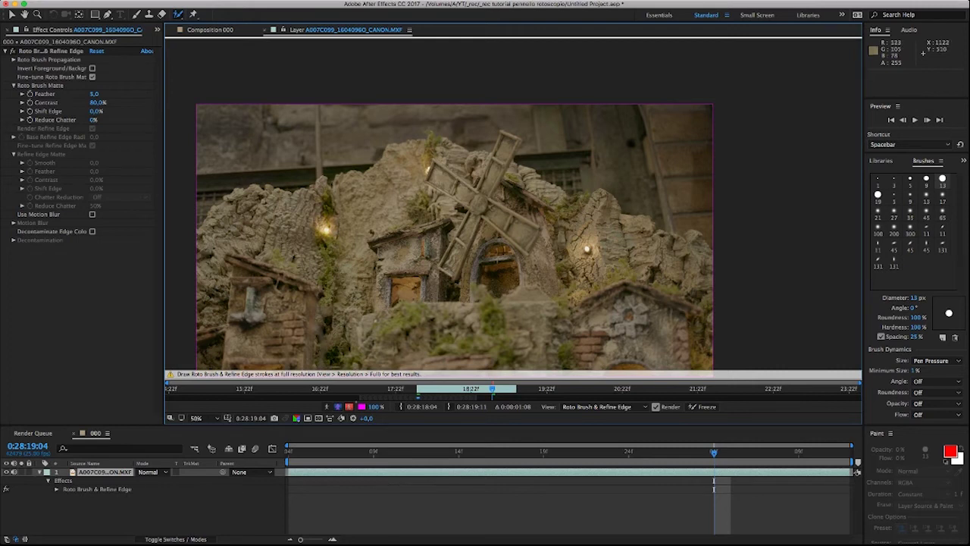
left_click_drag(413, 351, 426, 318)
key("space")
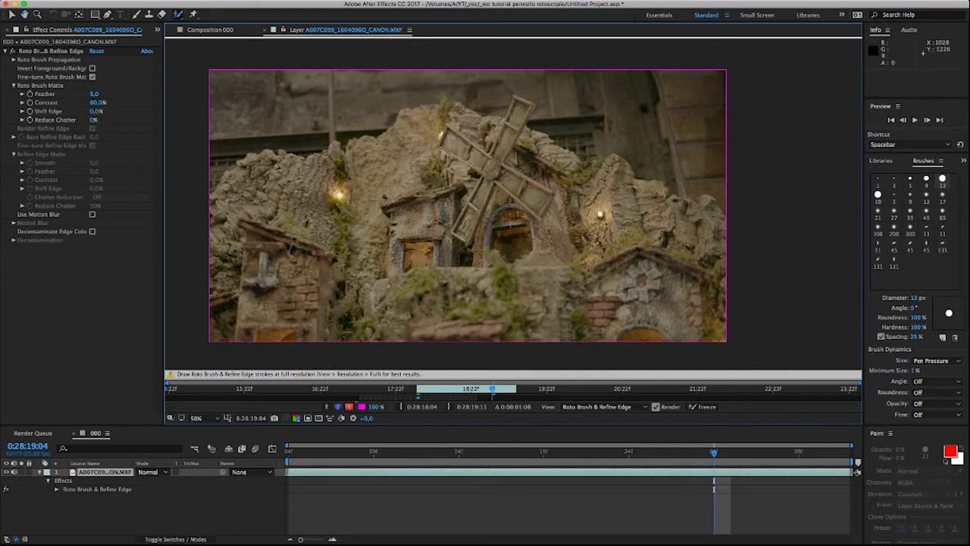
key("Page_Up")
key("Page_Up")
key("Page_Up")
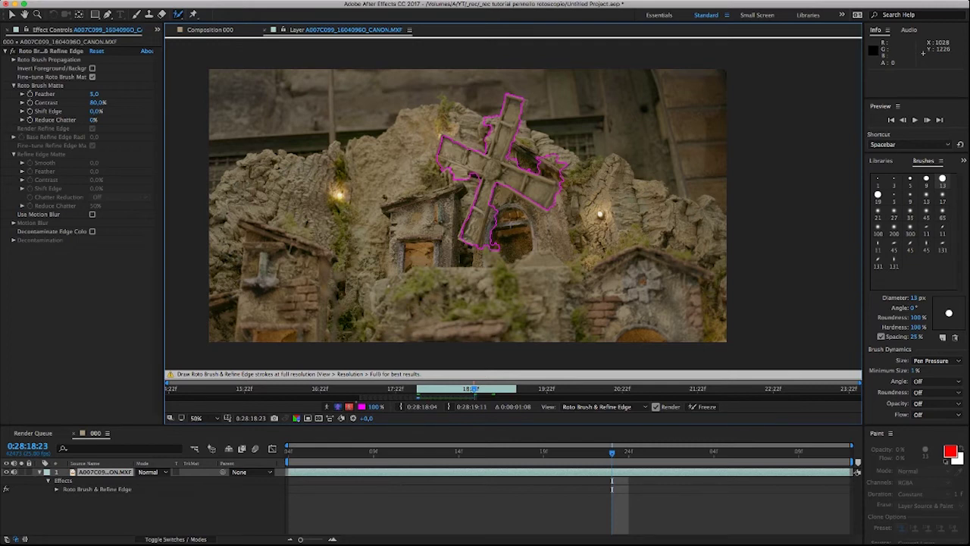
Step frames forward and back and jump between the layer's first and last frames to propagate the blade outline
key("Page_Down")
key("Page_Down")
key("Page_Down")
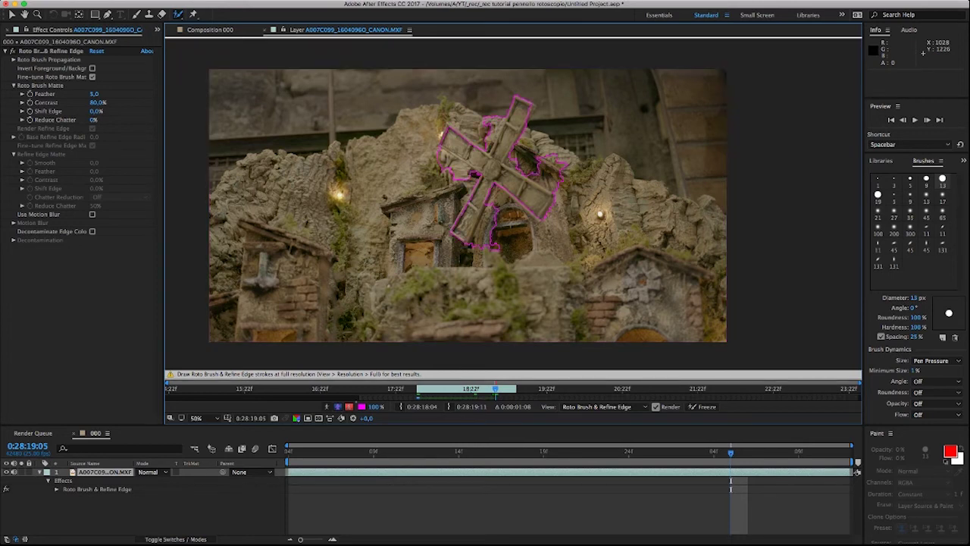
key("Page_Down")
key("Page_Down")
key("Page_Down")
key("Page_Down")
key("Page_Down")
key("Page_Down")
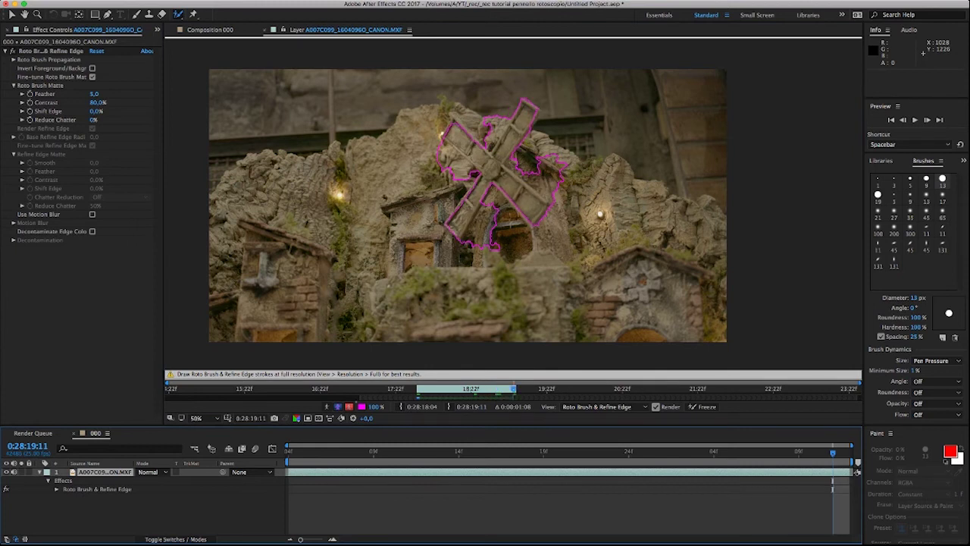
key("Page_Up")
key("Page_Up")
key("Page_Up")
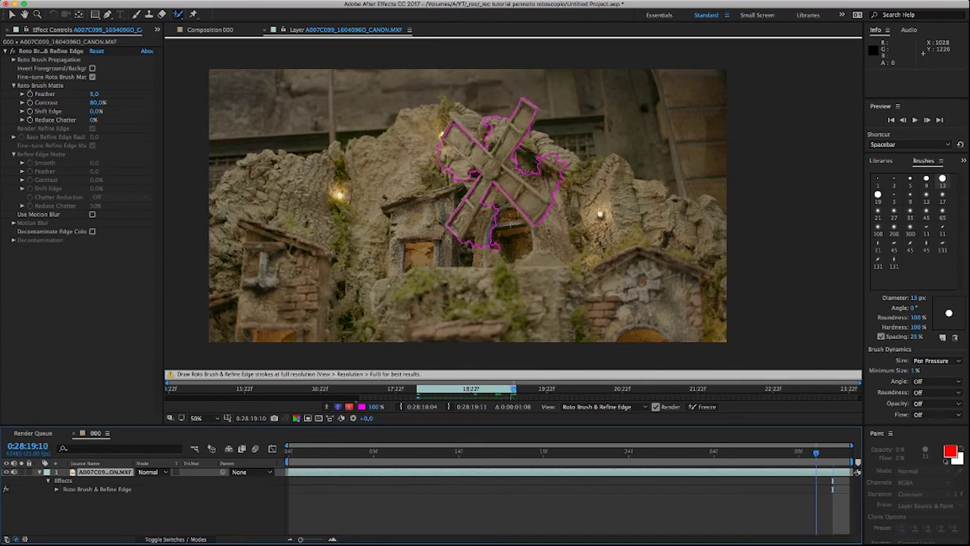
key("Page_Up")
key("Page_Up")
key("Page_Up")
key("Page_Up")
key("Page_Up")
key("Page_Up")
key("Page_Up")
key("Page_Up")
key("Page_Up")
key("End")
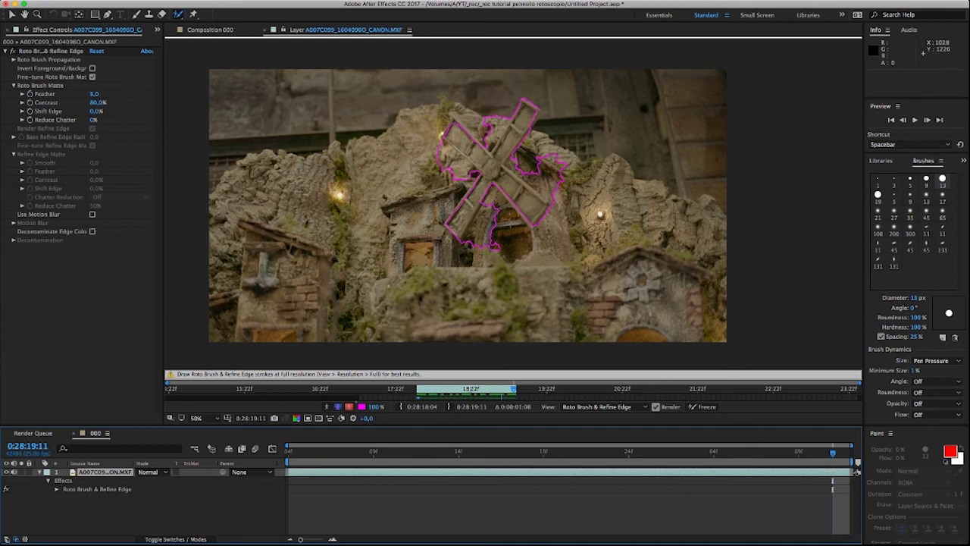
key("Page_Up")
key("Page_Up")
key("Page_Up")
key("Page_Up")
key("Page_Up")
key("Page_Up")
key("Page_Up")
key("Page_Up")
key("Page_Up")
key("Page_Up")
key("Page_Up")
key("Page_Up")
key("Page_Up")
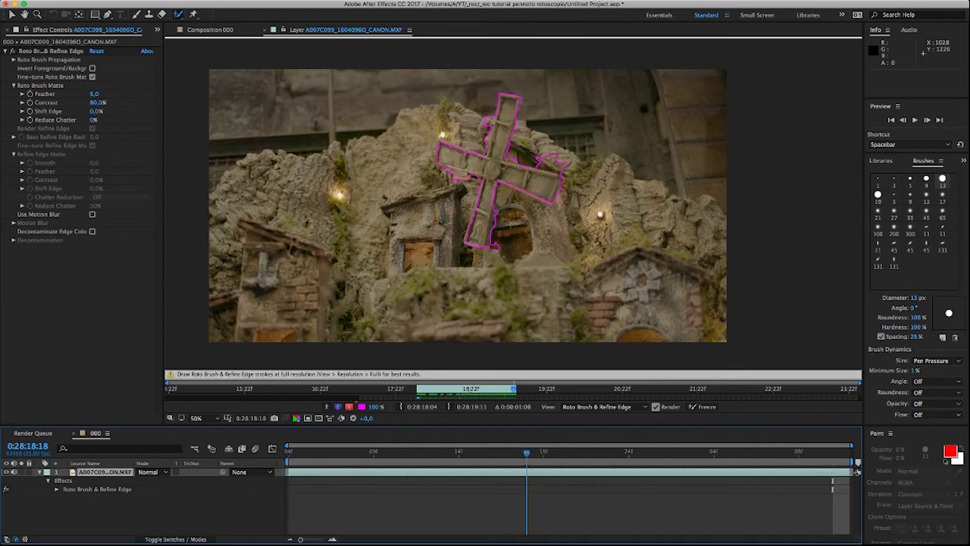
key("Page_Up")
key("Page_Up")
key("Page_Up")
key("Page_Down")
key("Page_Down")
key("Page_Down")
key("Page_Down")
key("Page_Down")
key("Page_Down")
key("Page_Down")
key("Page_Down")
key("Page_Down")
key("Page_Down")
key("Page_Down")
key("Page_Down")
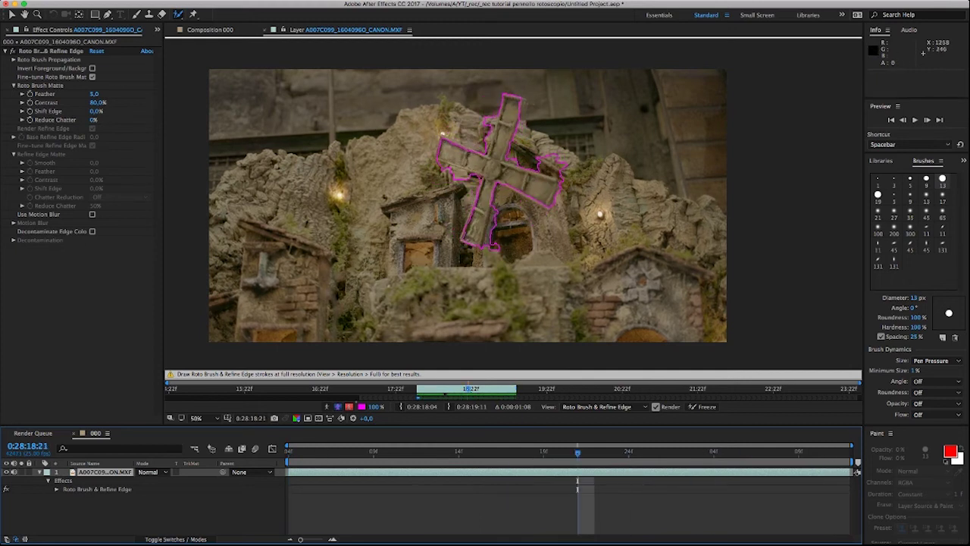
key("Home")
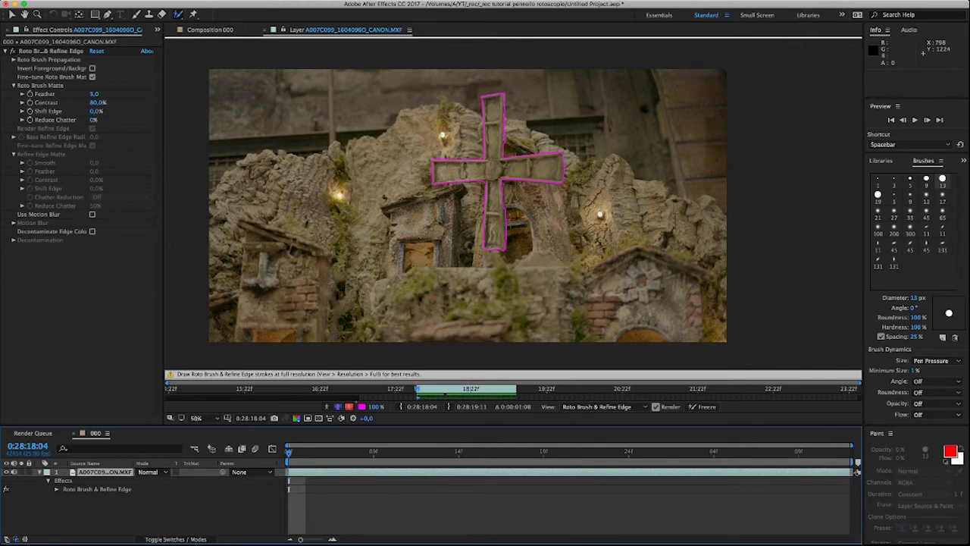
key("Page_Down")
key("Page_Down")
key("Page_Down")
key("Page_Down")
At 0:28:18:06 and 200% zoom, repaint the lower post into the matte and subtract the wall beside it
key("Home")
key("Page_Down")
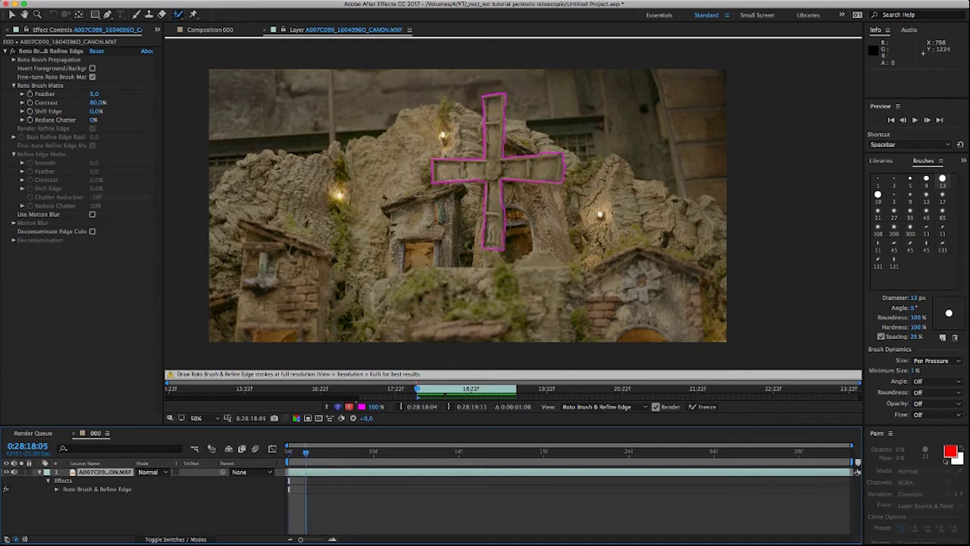
key("Page_Down")
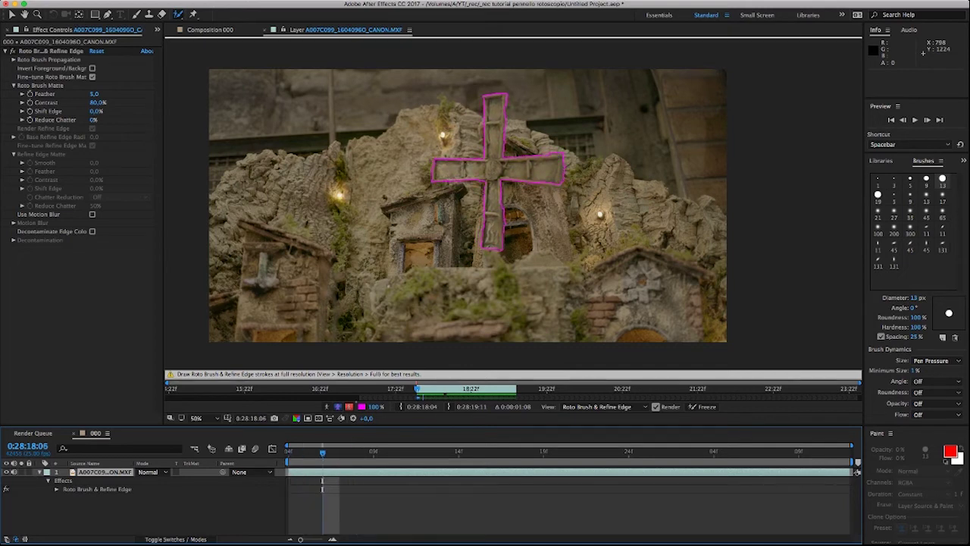
key("period")
key("period")
left_click_drag(546, 109, 531, 34)
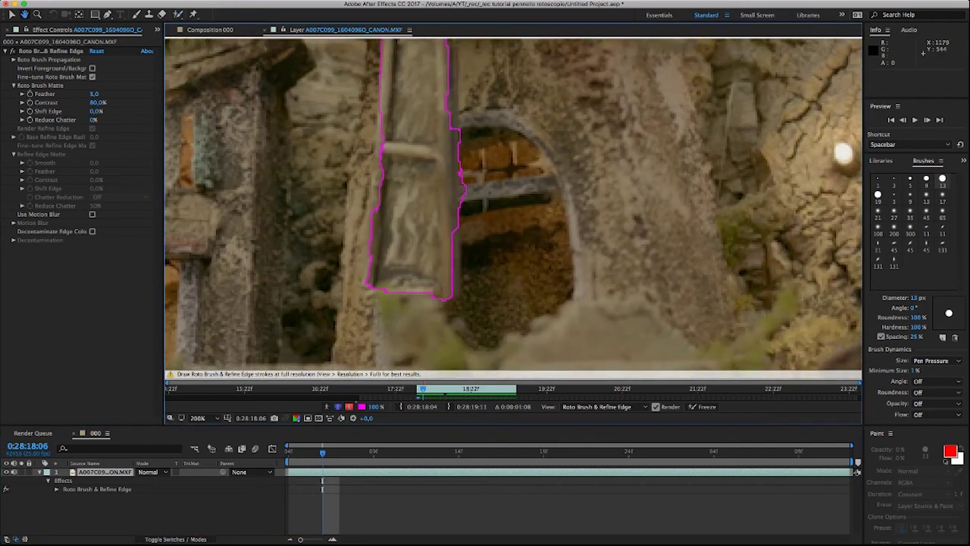
left_click_drag(461, 113, 469, 269)
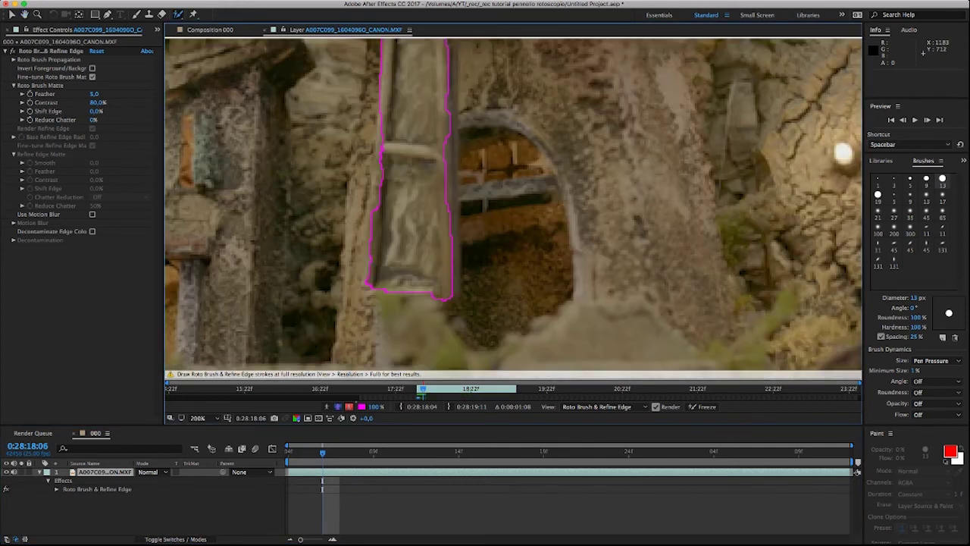
mouse_move(482, 126)
left_mouse_down()
mouse_move(476, 224)
mouse_move(476, 172)
left_mouse_up()
left_click_drag(437, 59, 437, 321)
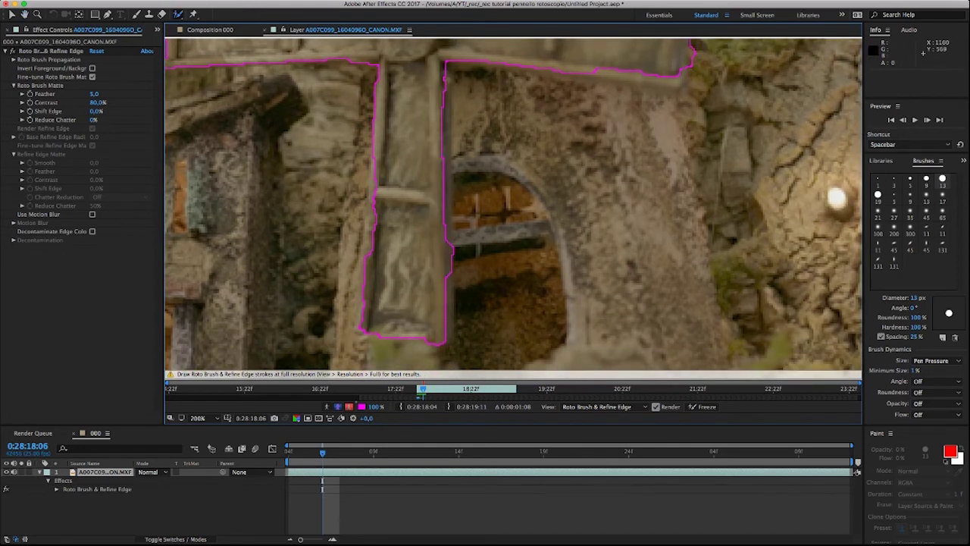
left_click_drag(439, 86, 440, 335)
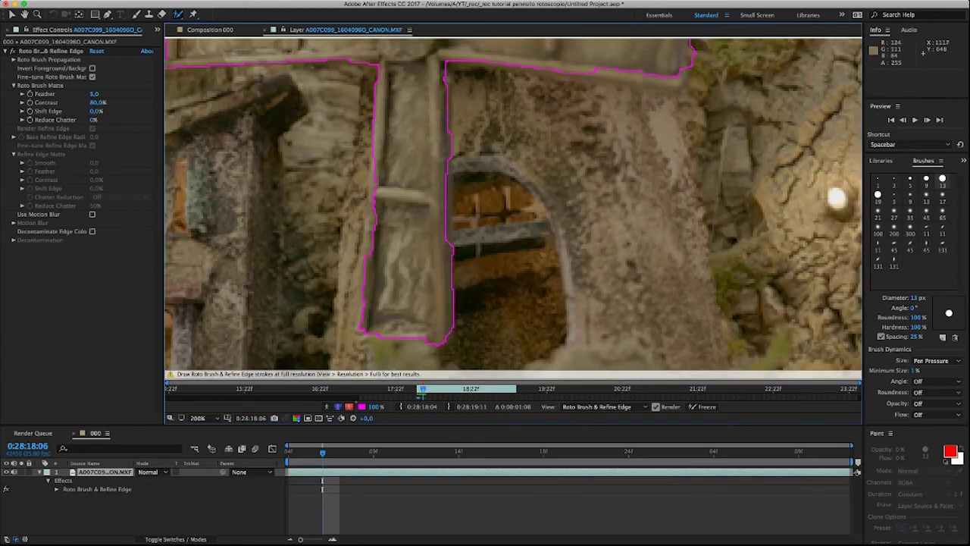
mouse_move(373, 259)
left_mouse_down()
mouse_move(398, 57)
mouse_move(374, 304)
mouse_move(403, 59)
left_mouse_up()
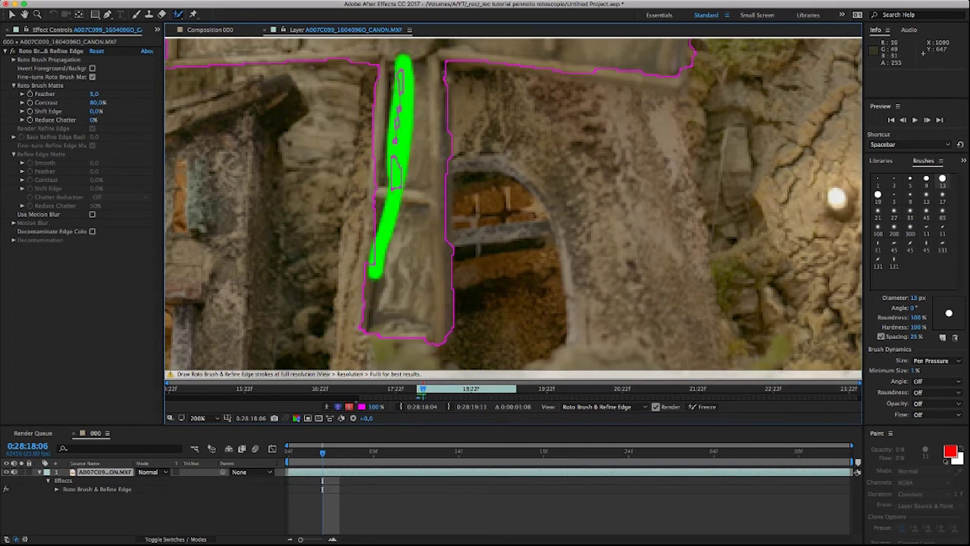
Fix the right arm's matte, removing the area above it and the arch below, then return to 100%
left_click_drag(454, 189, 515, 386)
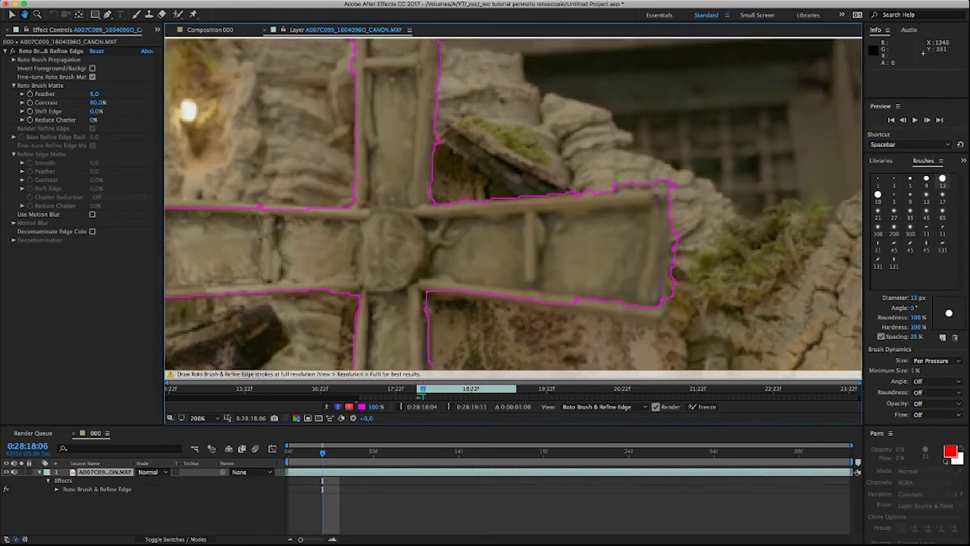
mouse_move(599, 159)
left_mouse_down()
mouse_move(515, 193)
mouse_move(679, 182)
left_mouse_up()
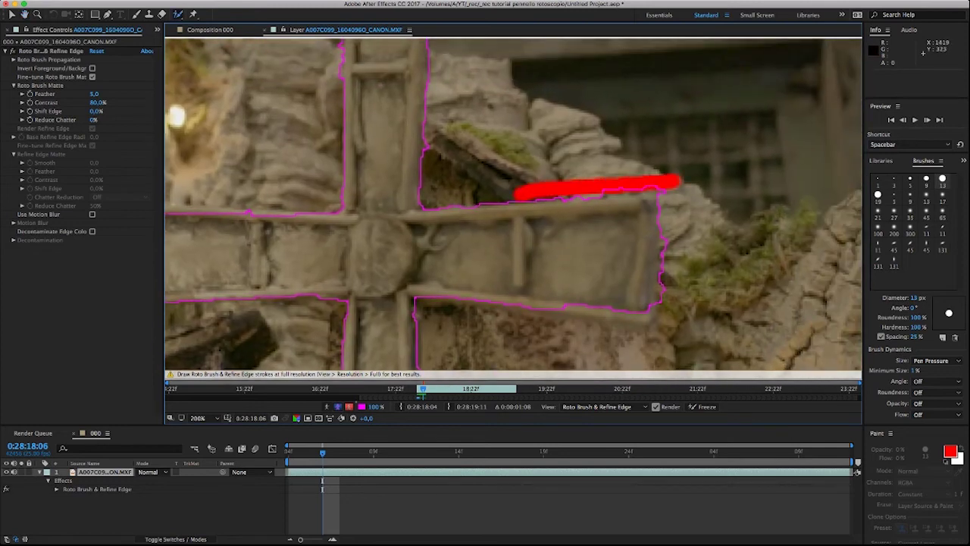
mouse_move(563, 207)
left_mouse_down()
mouse_move(653, 207)
mouse_move(636, 106)
mouse_move(625, 236)
left_mouse_up()
mouse_move(618, 144)
left_mouse_down()
mouse_move(606, 218)
mouse_move(489, 200)
left_mouse_up()
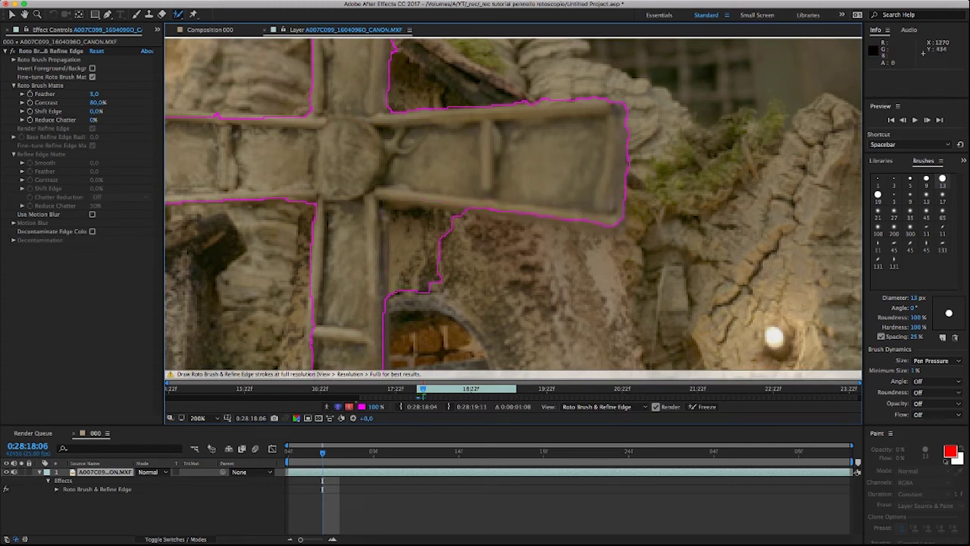
left_click_drag(398, 301, 480, 226)
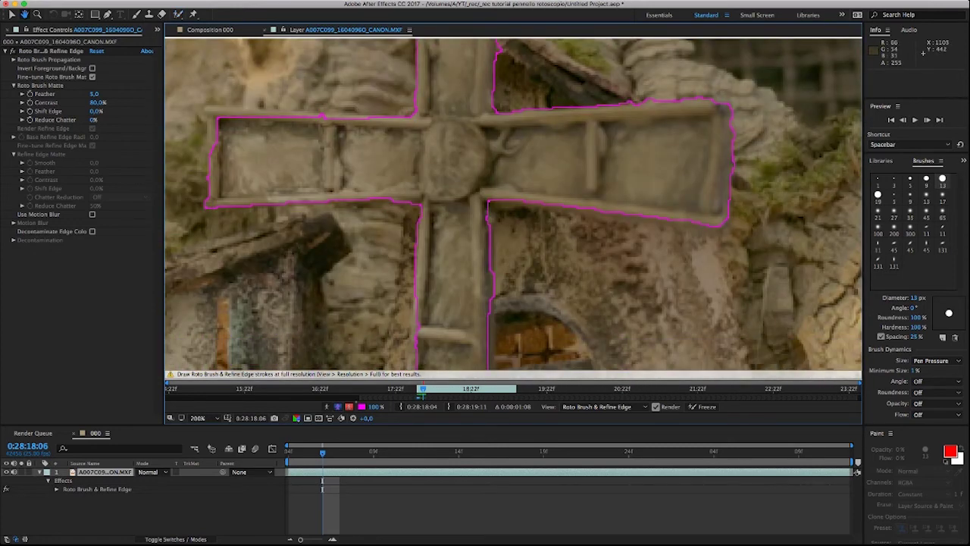
key("comma")
key("comma")
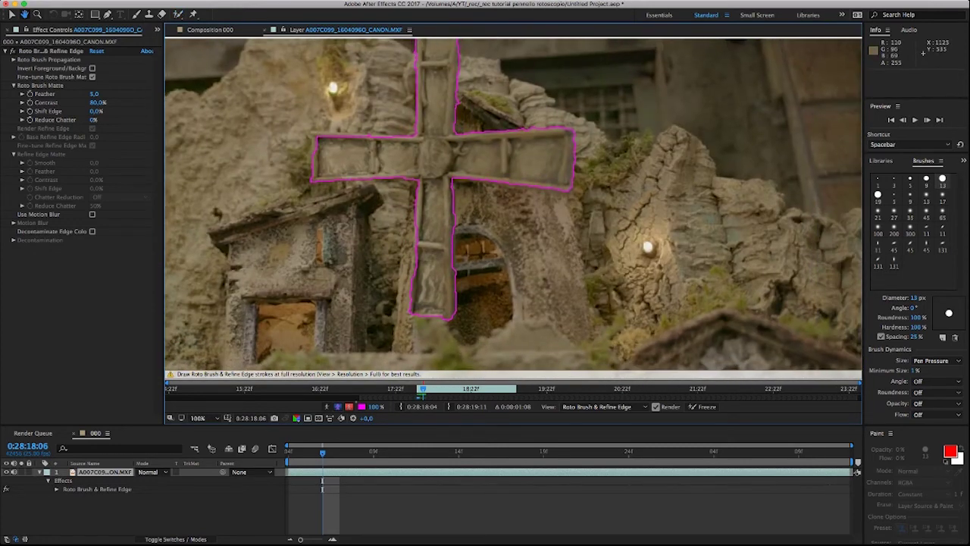
Two frames ahead, trim background from the post and arm edges, then step forward and play to check the matte
key("Page_Down")
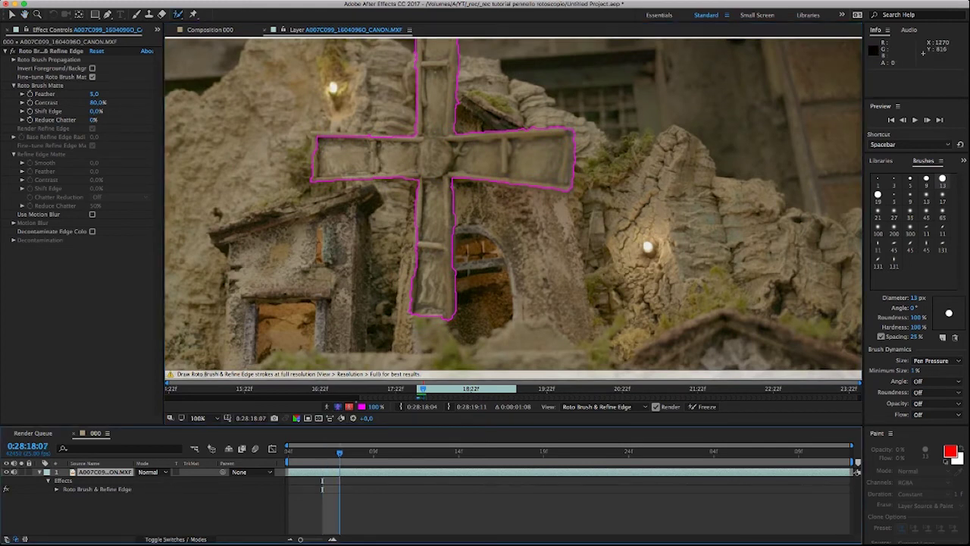
key("Page_Down")
key("Page_Down")
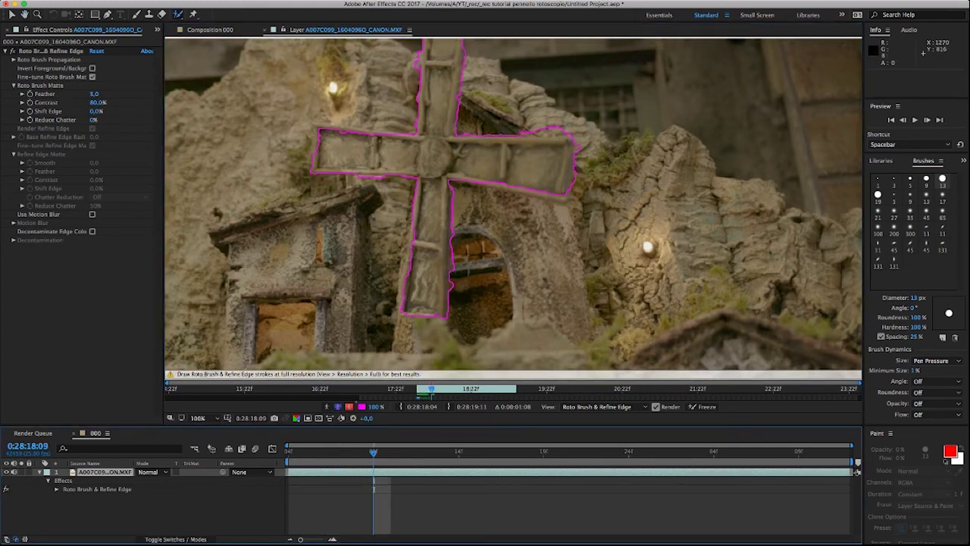
left_click_drag(455, 226, 453, 293)
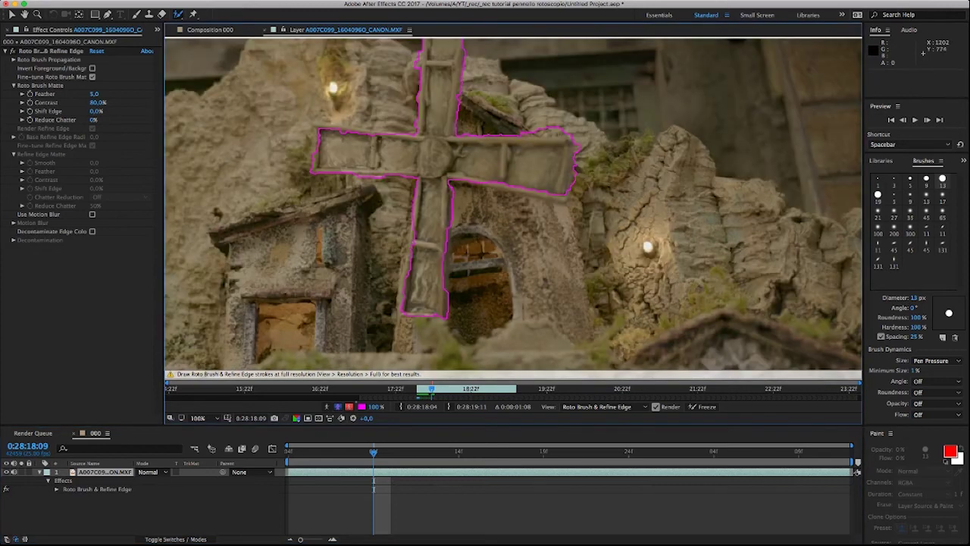
left_click_drag(421, 215, 406, 297)
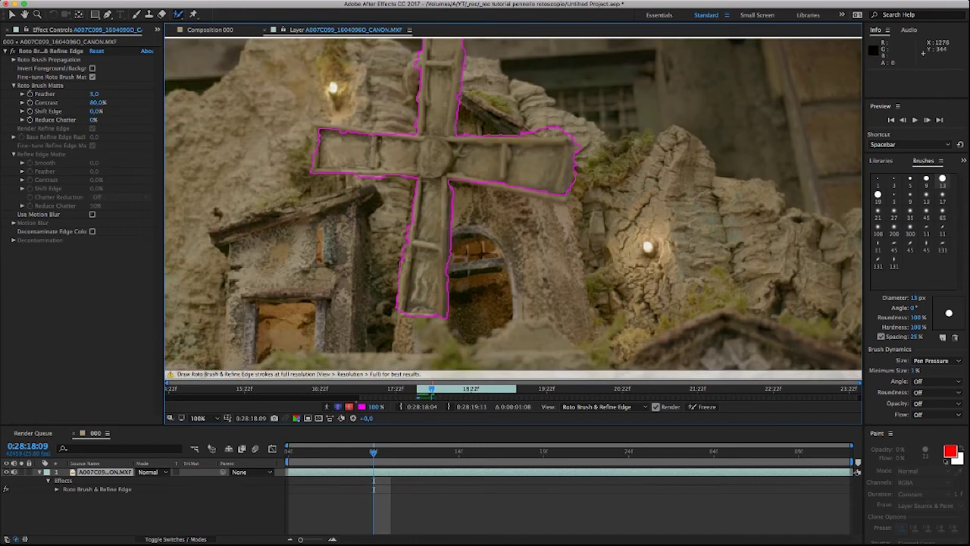
left_click_drag(507, 130, 575, 131)
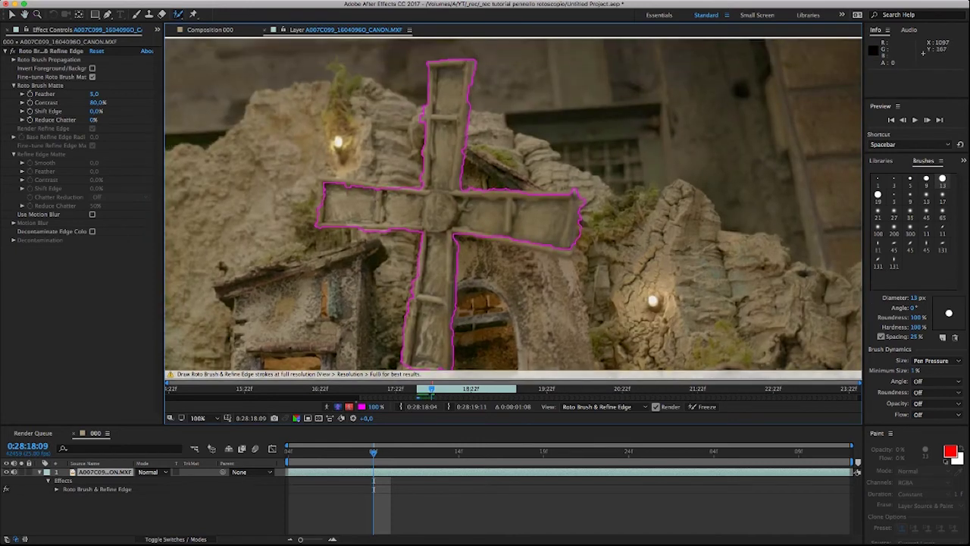
mouse_move(422, 97)
left_mouse_down()
mouse_move(421, 128)
mouse_move(433, 127)
left_mouse_up()
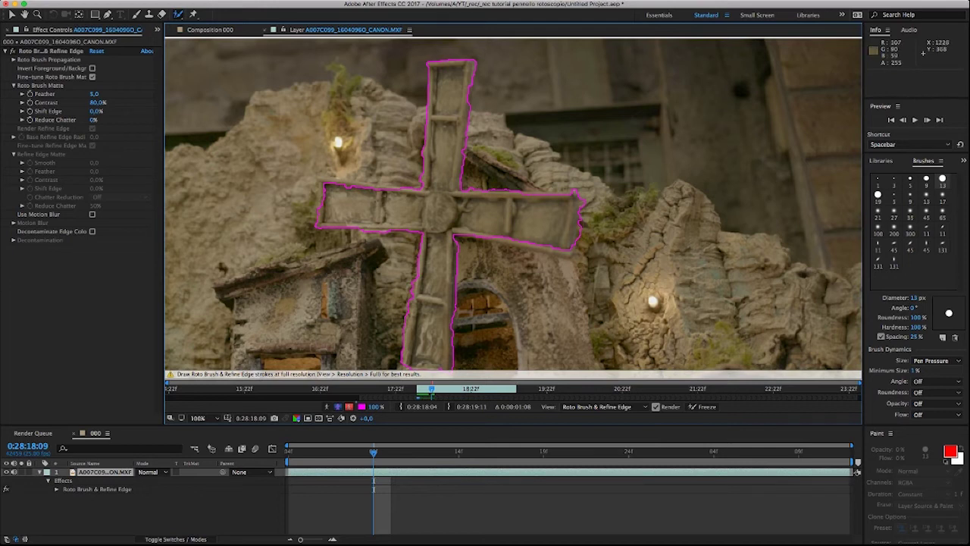
key("Page_Down")
key("Page_Down")
key("Page_Down")
key("Page_Down")
key("Page_Down")
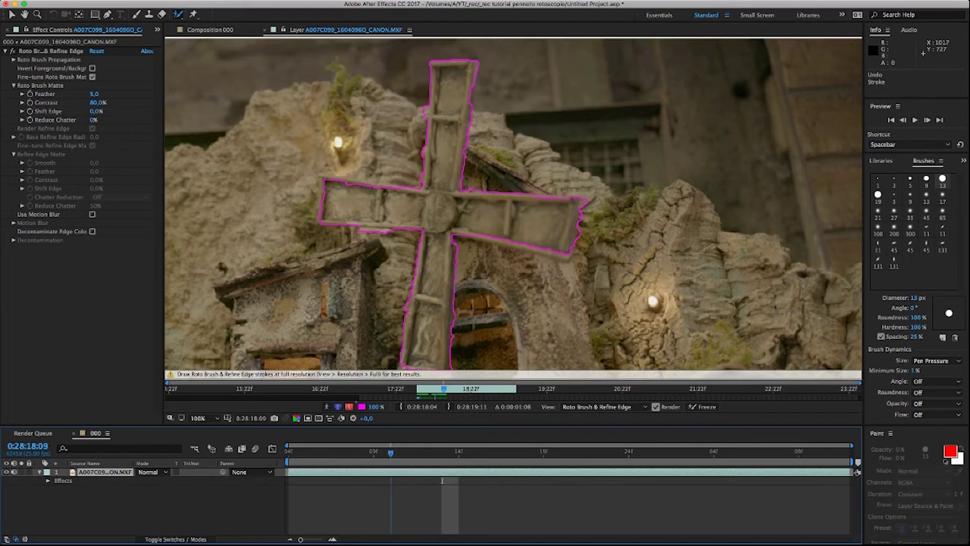
key("space")
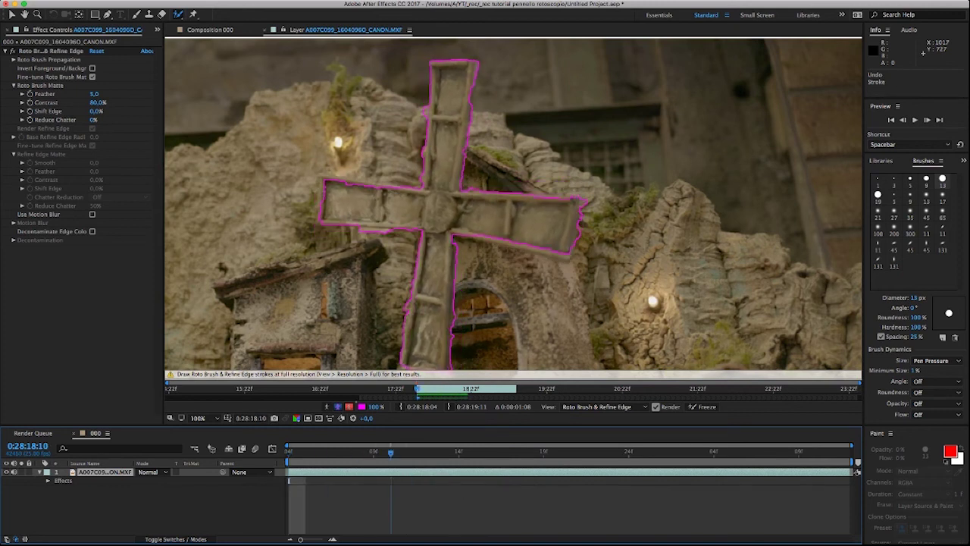
Step back one frame and nudge the view while the matte propagates to 0:28:19:11
key("Page_Up")
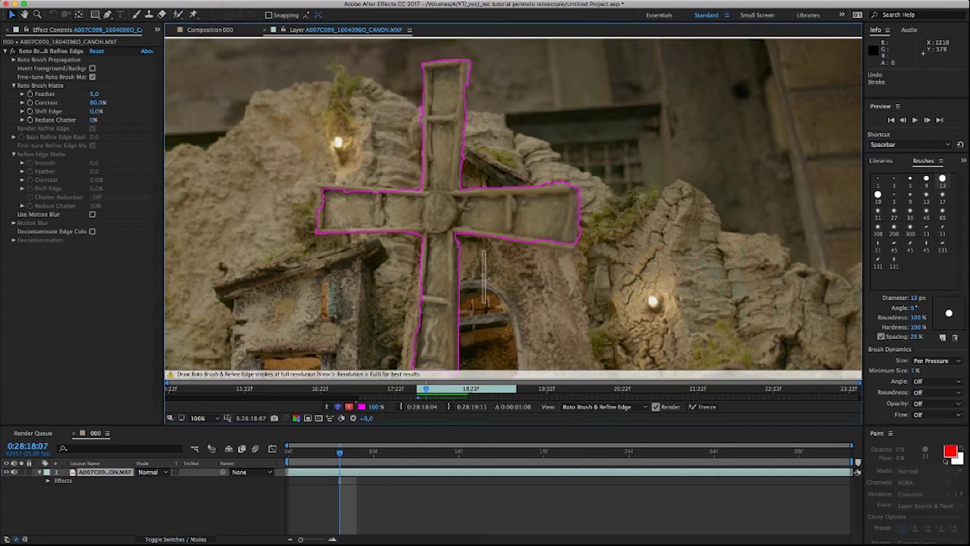
left_click_drag(599, 239, 591, 248)
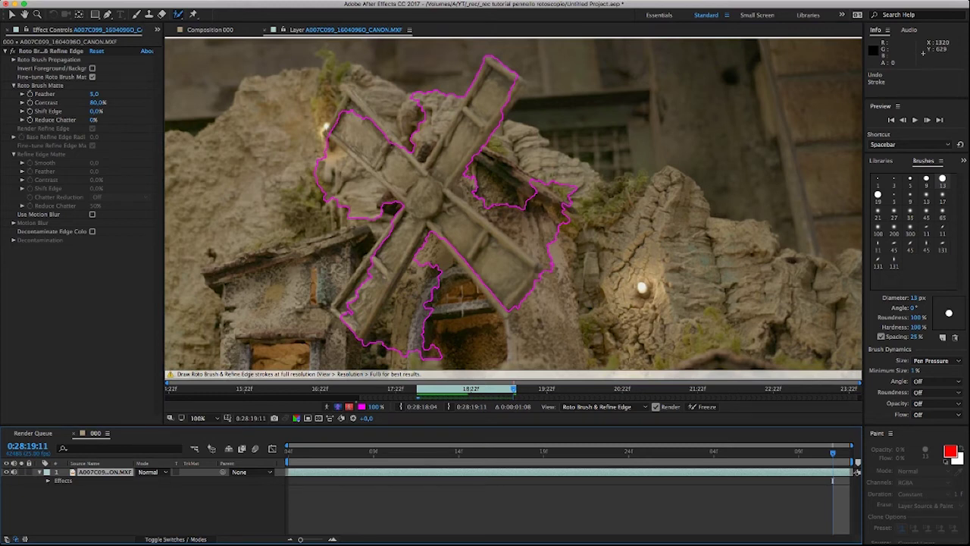
Flip between the last rotated frames to compare how the blade matte follows the sails
key("Page_Up")
key("Page_Up")
key("Page_Up")
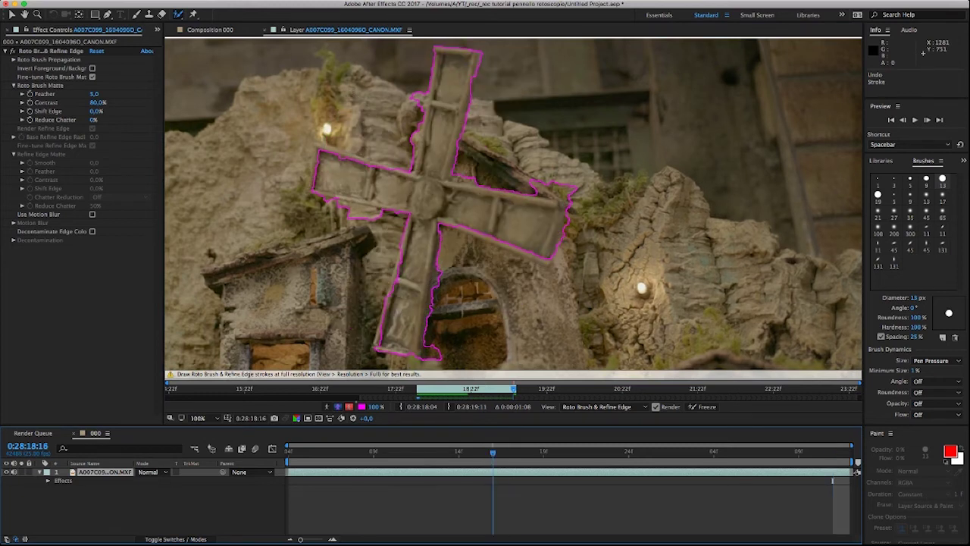
key("Page_Down")
key("Page_Down")
key("Page_Down")
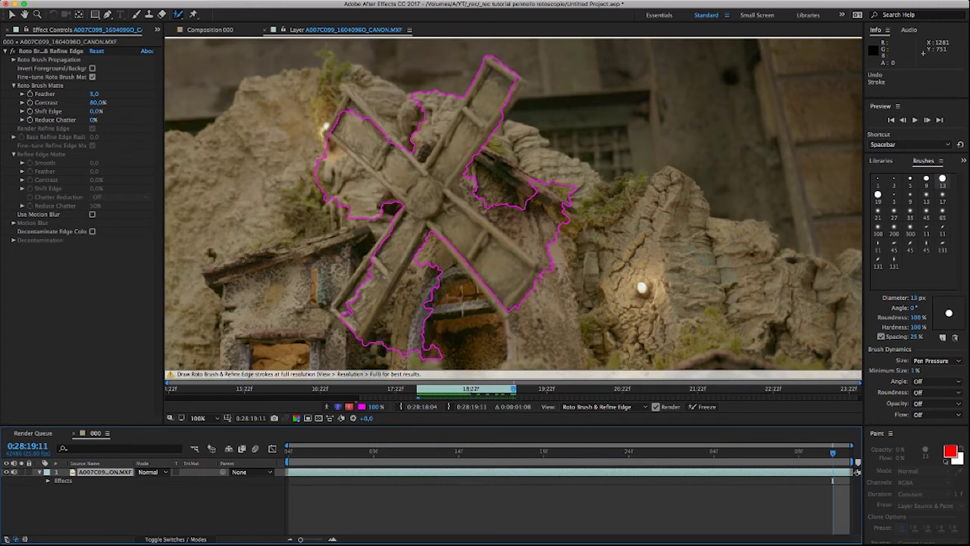
key("Page_Up")
key("Page_Up")
key("Page_Up")
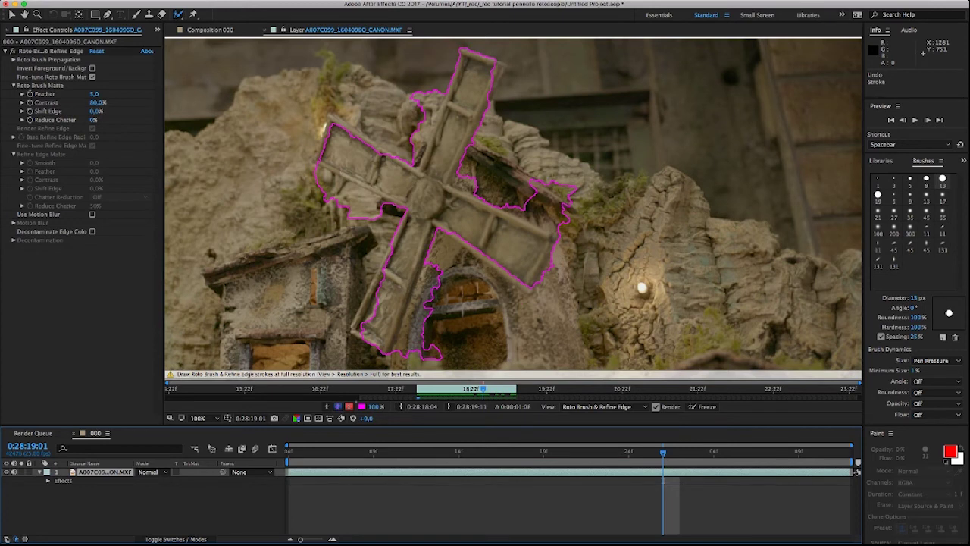
key("Page_Down")
key("Page_Down")
key("Page_Down")
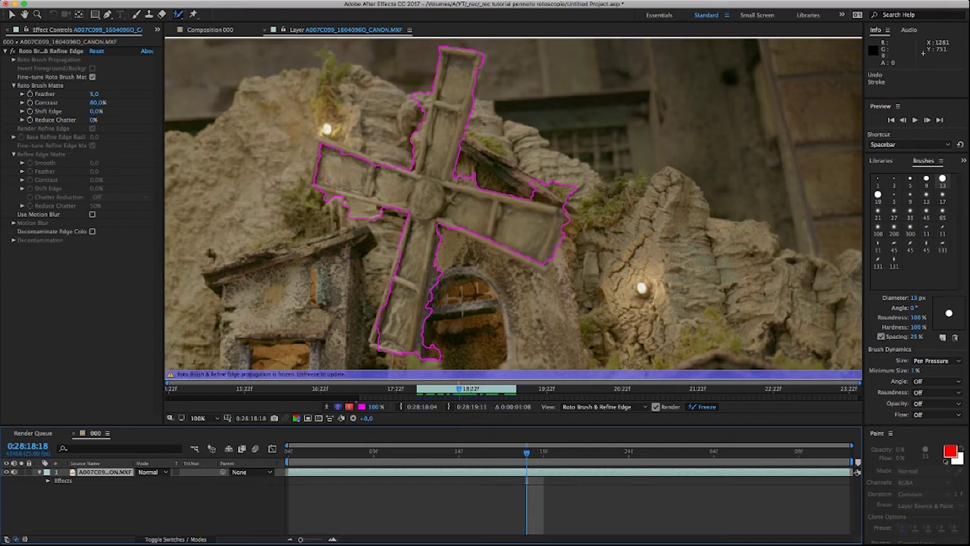
Unfreeze the roto, play through the span to propagate, then freeze the blade matte again
left_click(703, 406)
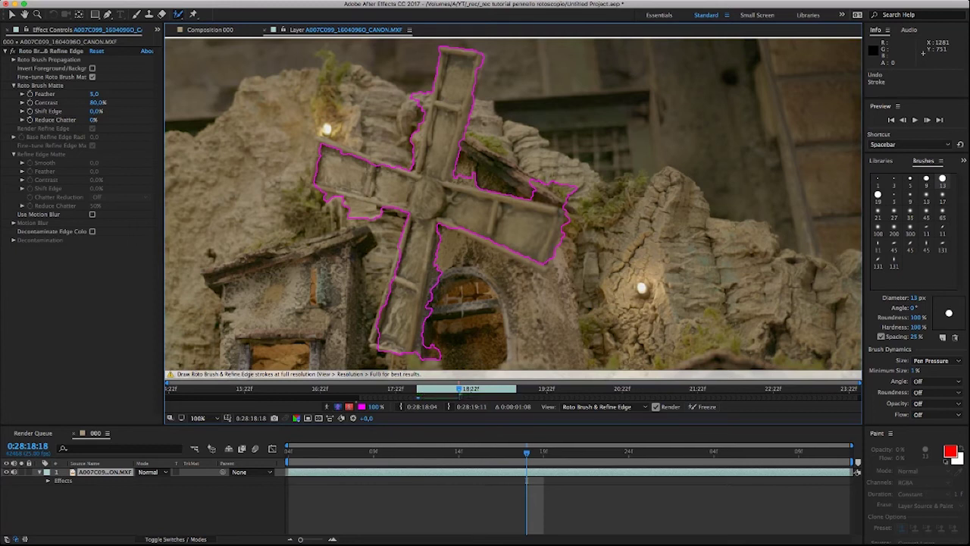
key("space")
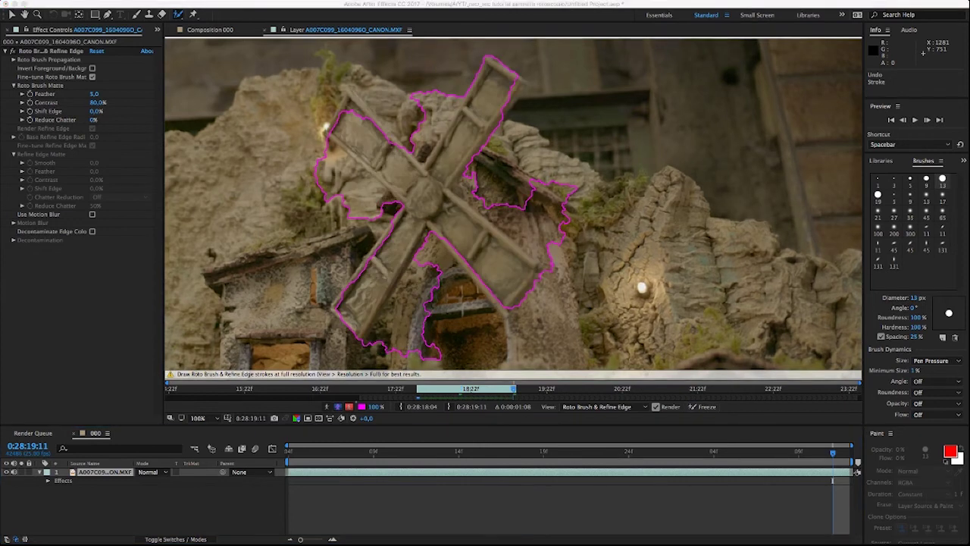
left_click(701, 407)
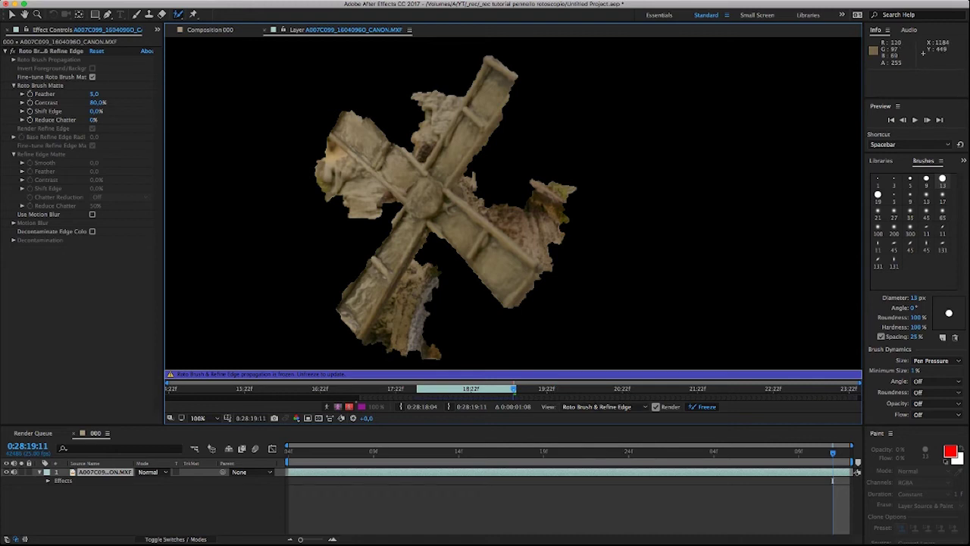
Cycle the matte display through alpha, colour, red overlay, and finally the outline over the footage
scroll(465, 265, "down", 3)
scroll(465, 265, "up", 3)
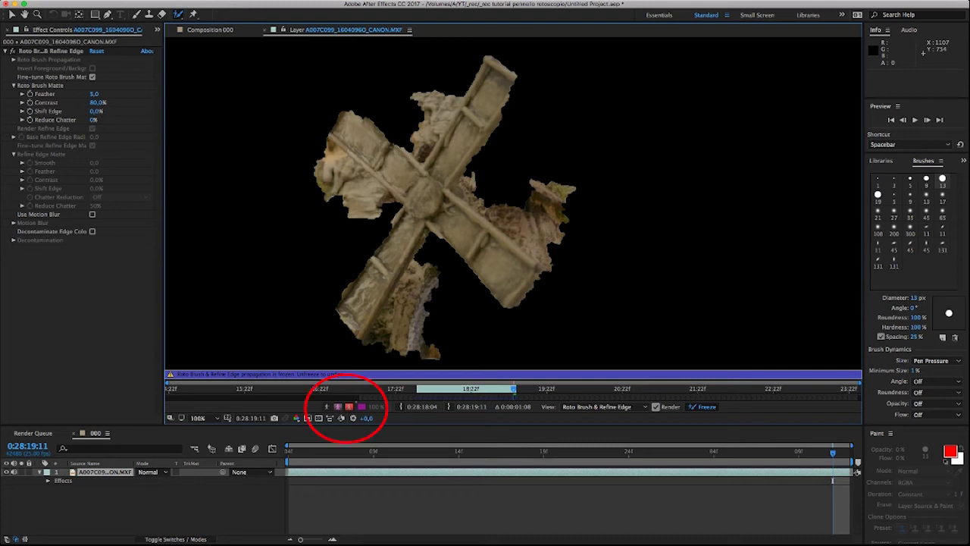
key("alt+4")
key("alt+4")
key("alt+4")
key("alt+4")
key("alt+4")
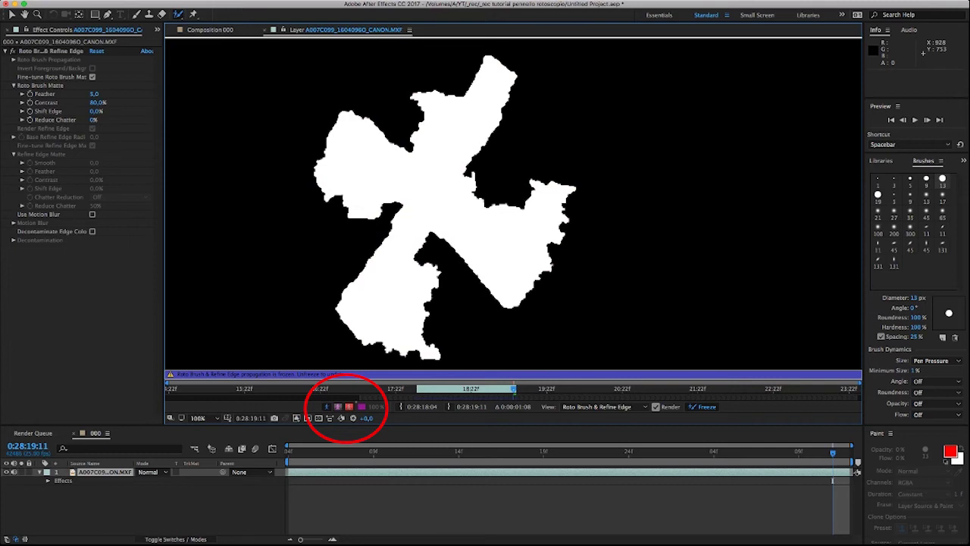
key("alt+4")
key("alt+6")
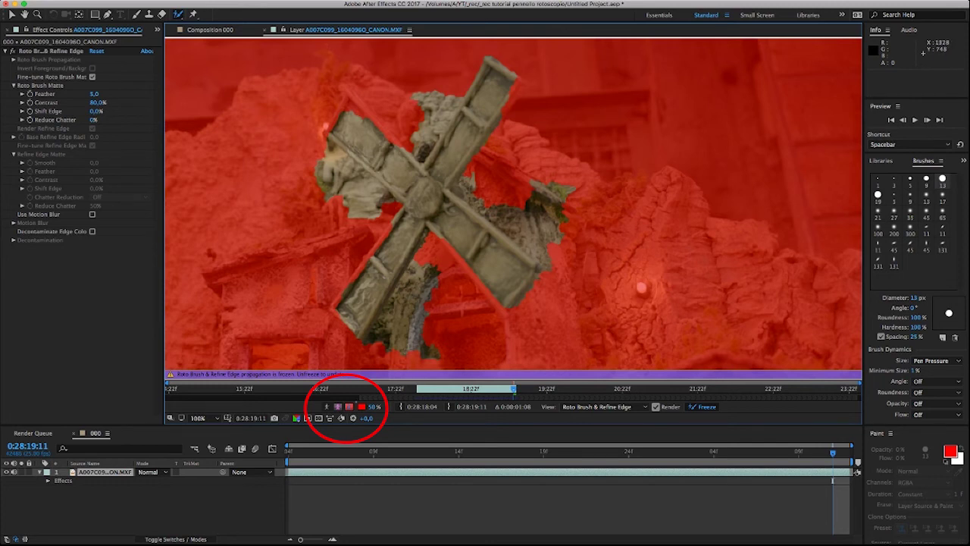
key("alt+5")
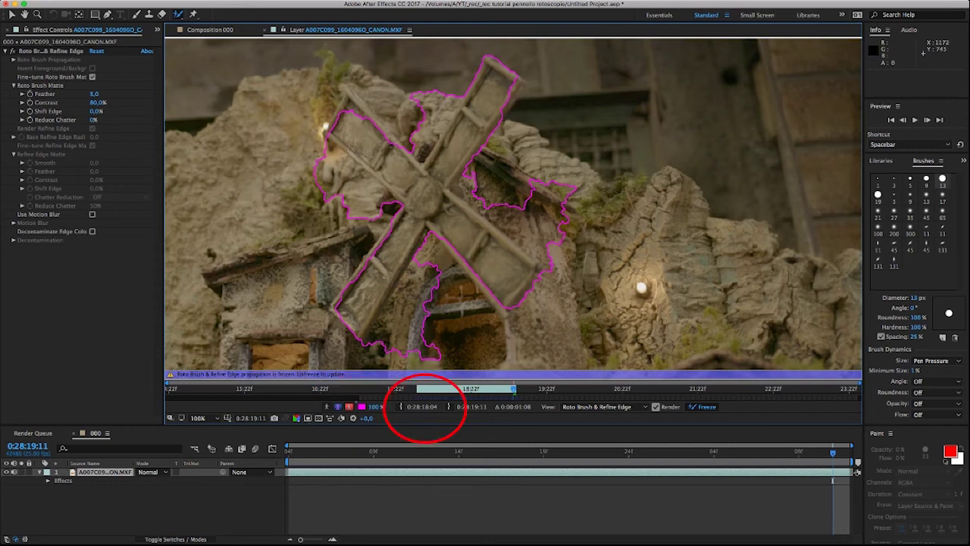
key("Page_Up")
key("Page_Up")
key("Page_Up")
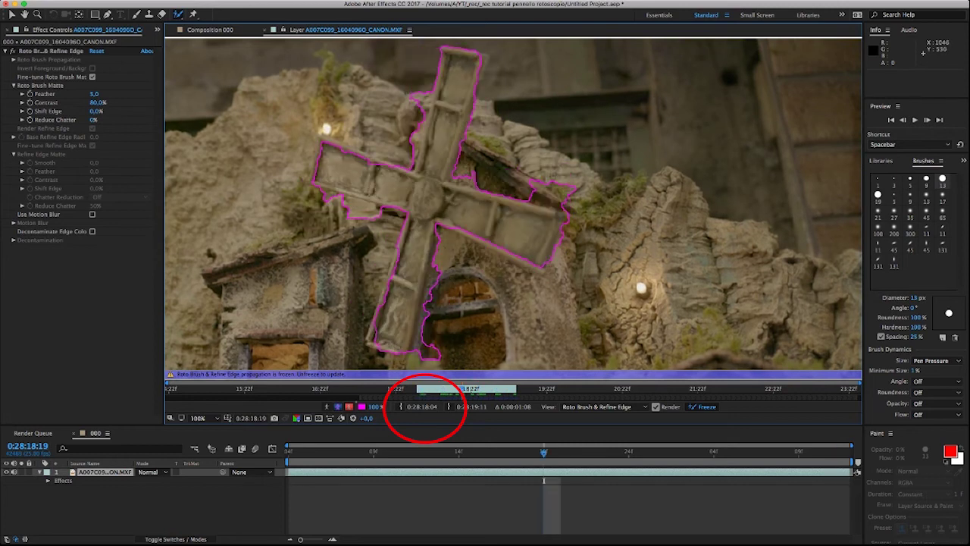
key("Page_Up")
key("Page_Up")
key("Page_Up")
key("Page_Up")
key("Page_Up")
key("Page_Down")
key("Page_Down")
key("Page_Down")
key("Page_Down")
key("Page_Down")
key("Page_Down")
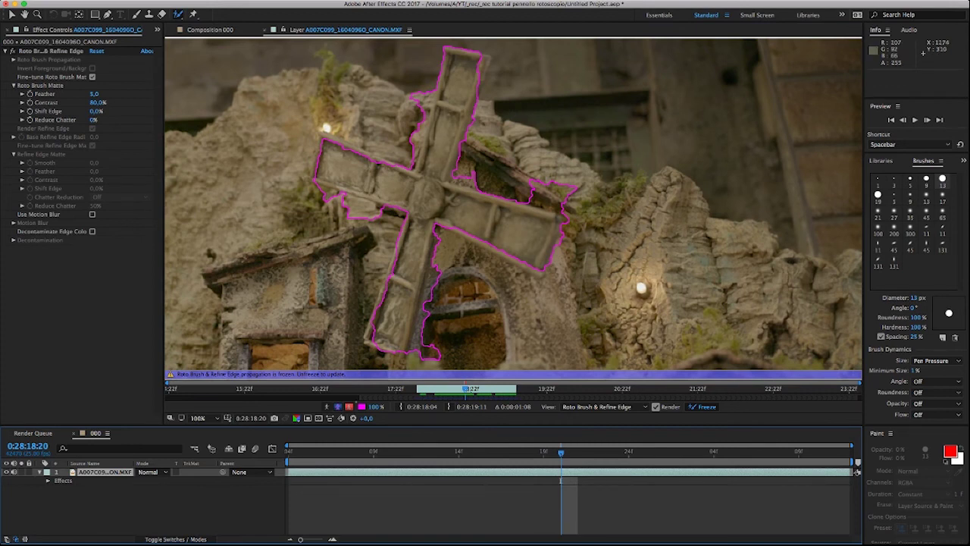
key("Page_Up")
key("Page_Up")
key("Page_Up")
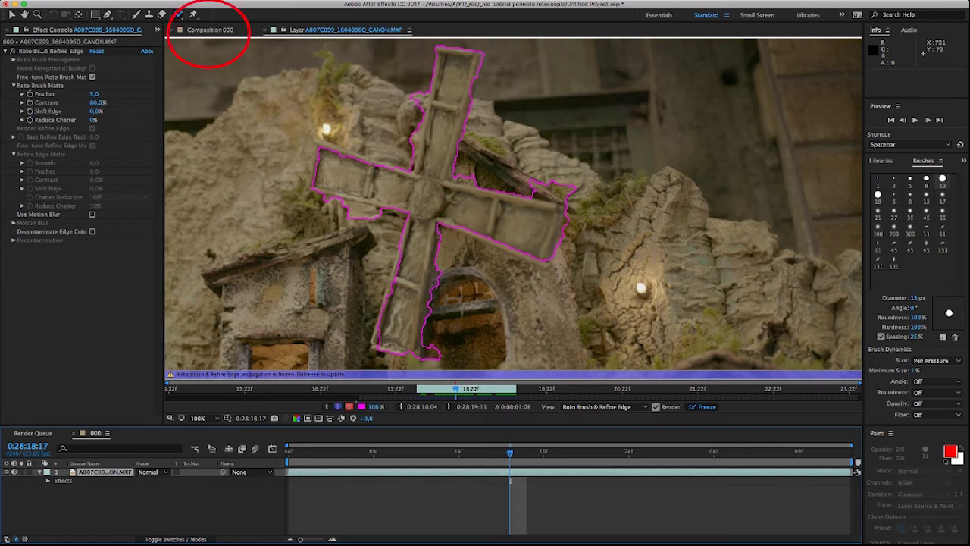
Switch to the Composition 000 view, preview the cut-out blades, and zoom in
left_click(216, 29)
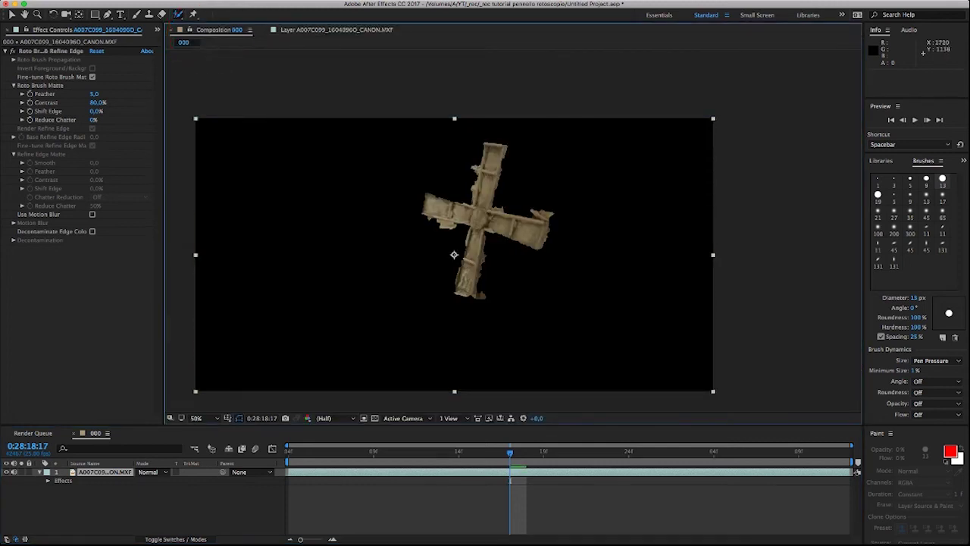
key("space")
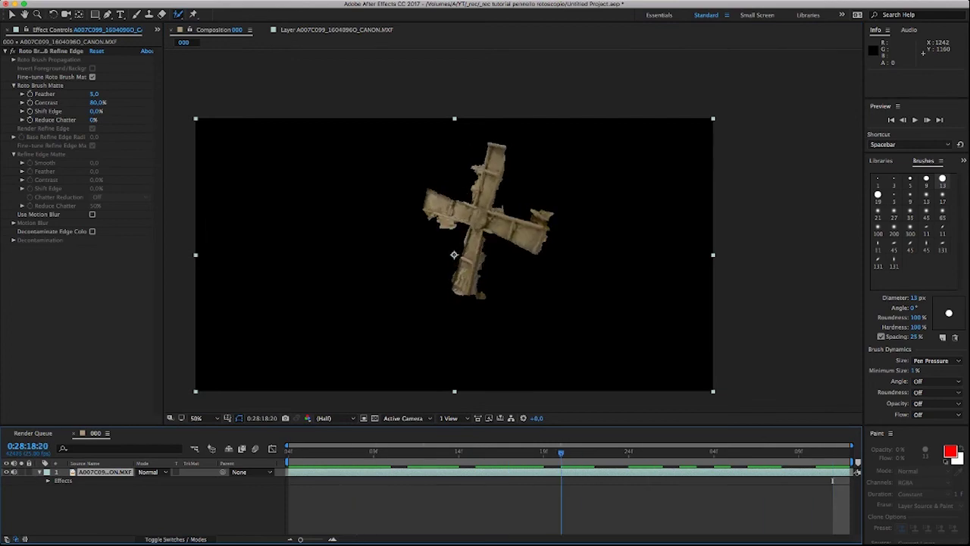
key("ctrl+z")
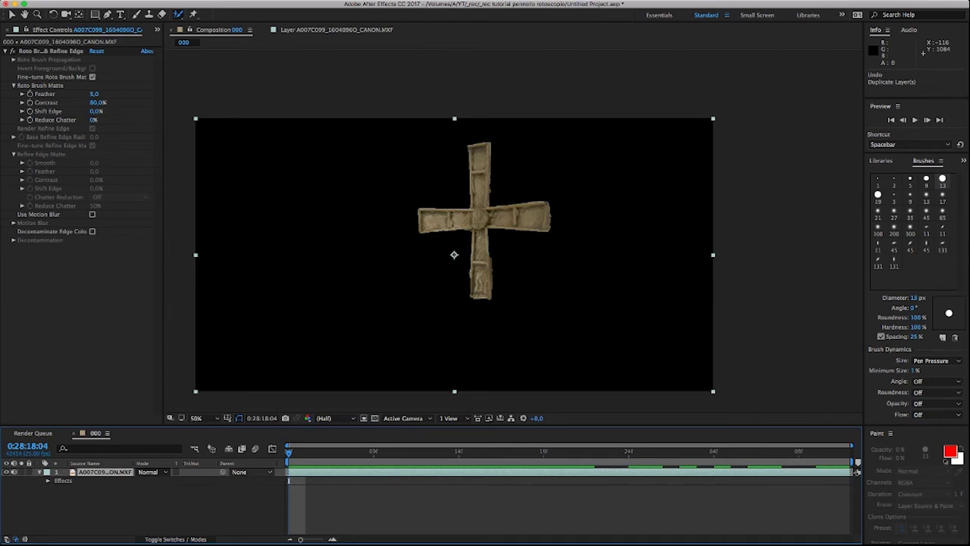
scroll(394, 279, "up", 3)
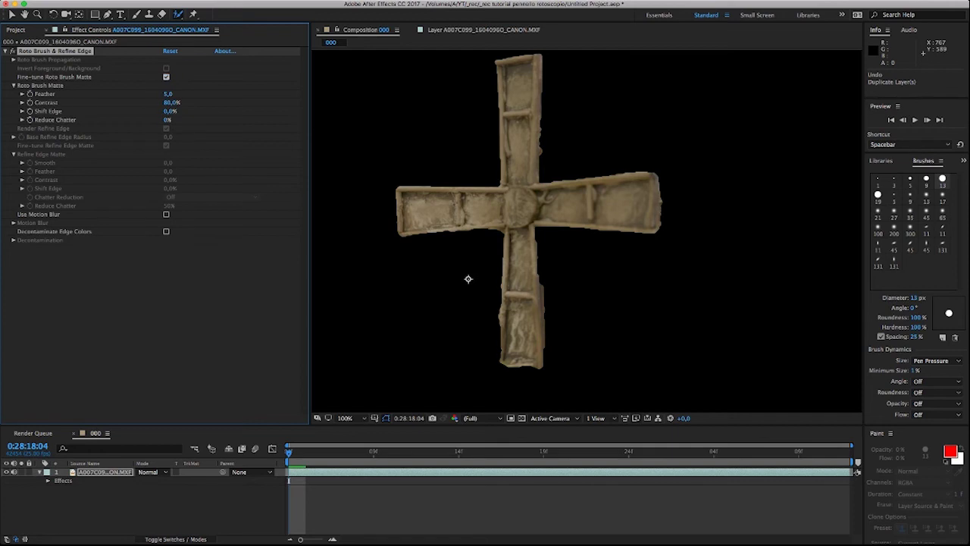
Enable Fine-tune Roto Brush Matte and set its Feather to 2,8, then drag it up to 12.5
left_click(166, 76)
type("2,8")
key("Return")
left_click_drag(167, 94, 182, 93)
Edit the Roto Brush Matte Feather, then try Contrast at 55,4%, 75,40 and 41,5%
left_click(169, 93)
key("Tab")
type("55,4")
key("Return")
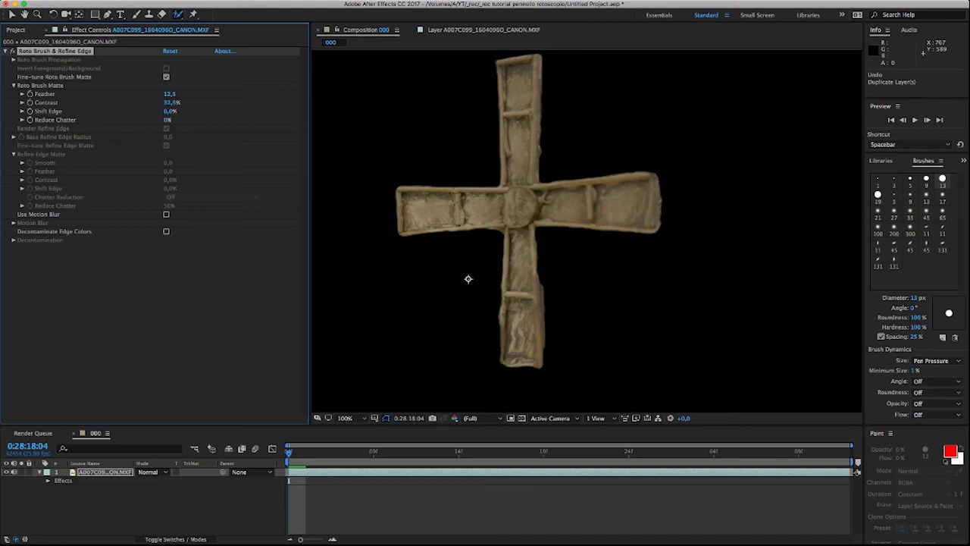
type("75,40")
key("Return")
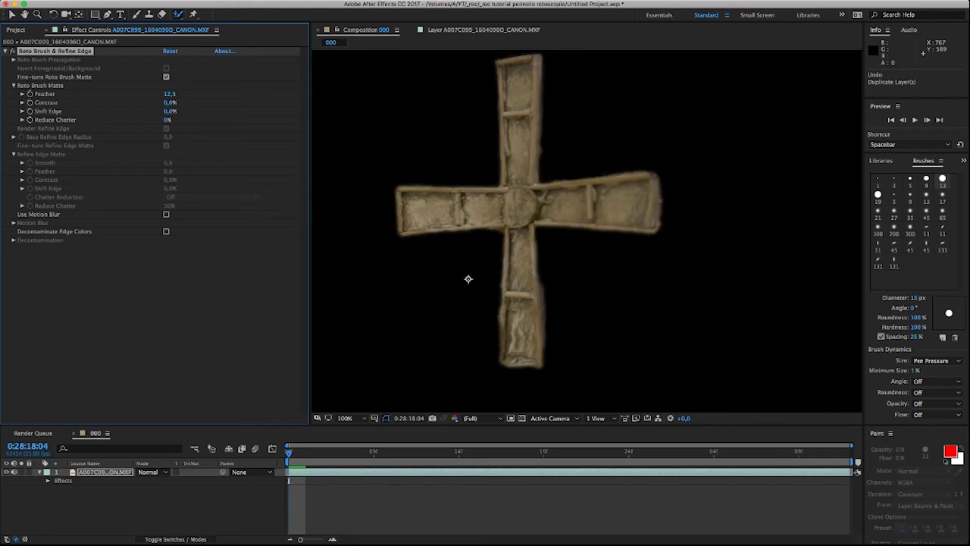
type("41,5")
key("Return")
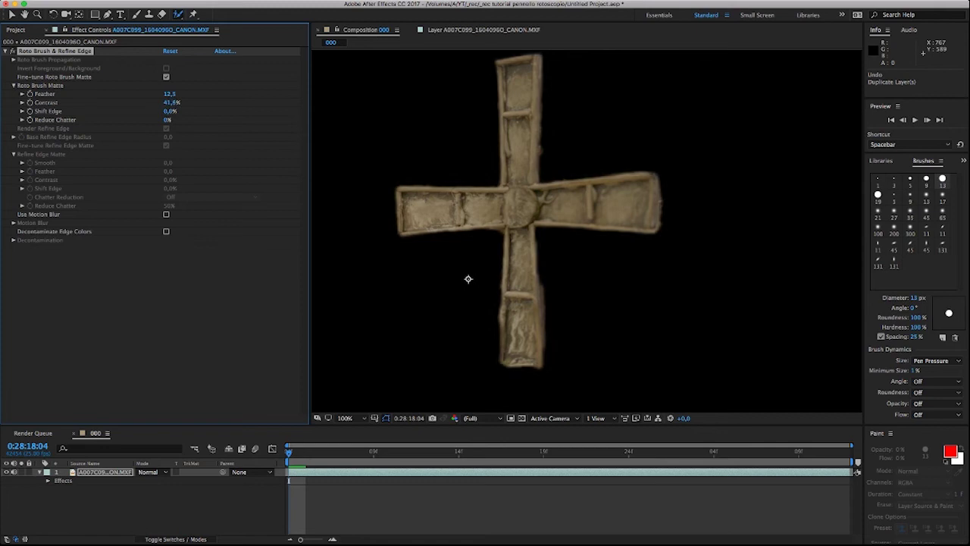
Test Shift Edge at 100% and -100% and Reduce Chatter at 86%, then set Contrast to 0,2%
type("100")
key("Return")
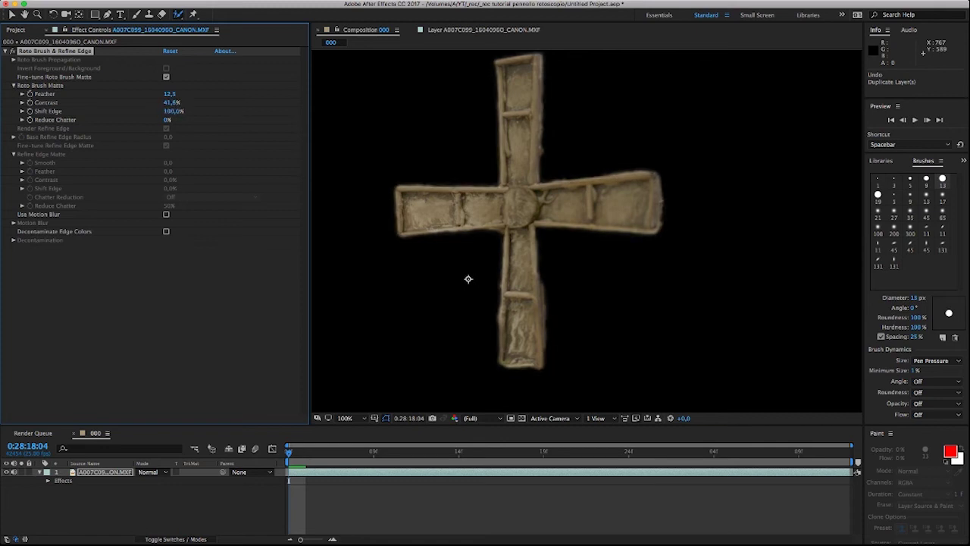
type("-100")
key("Return")
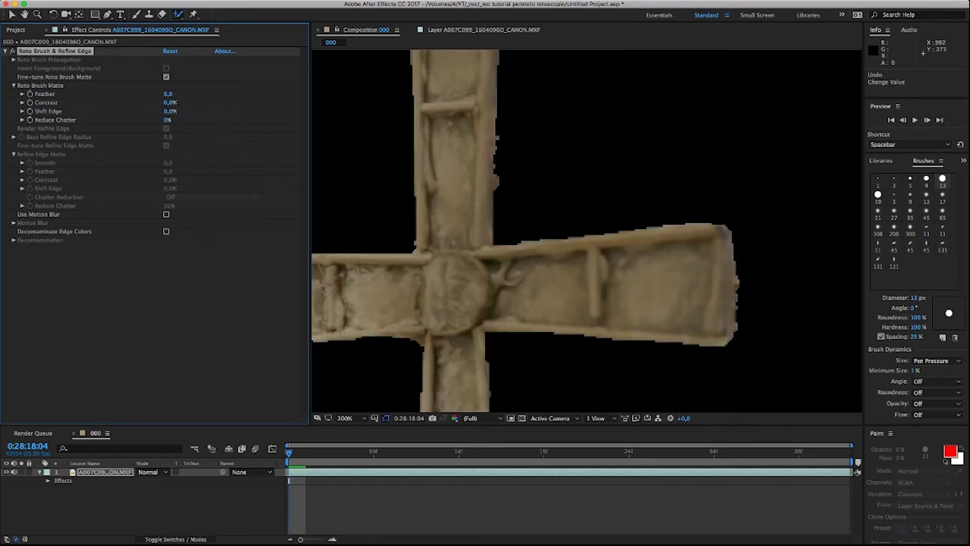
type("86")
key("Return")
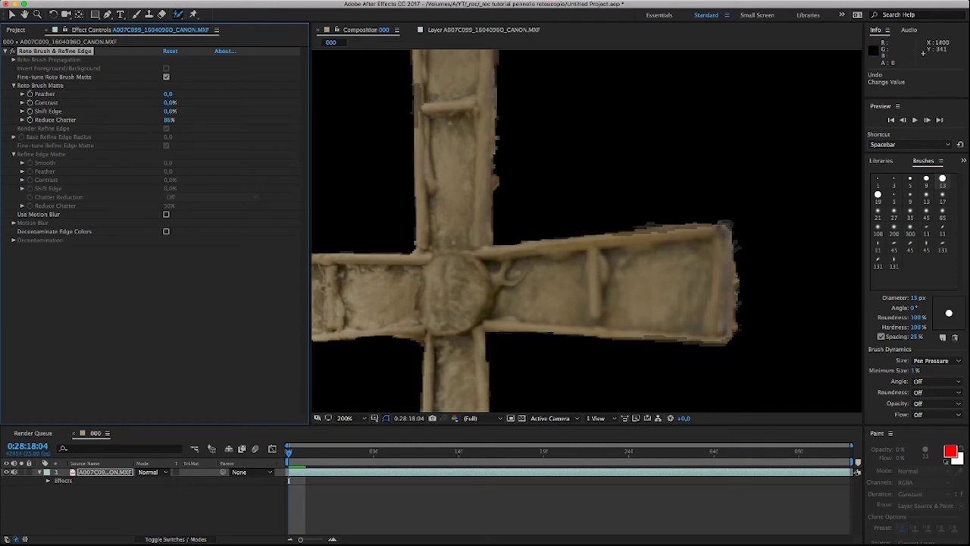
key("comma")
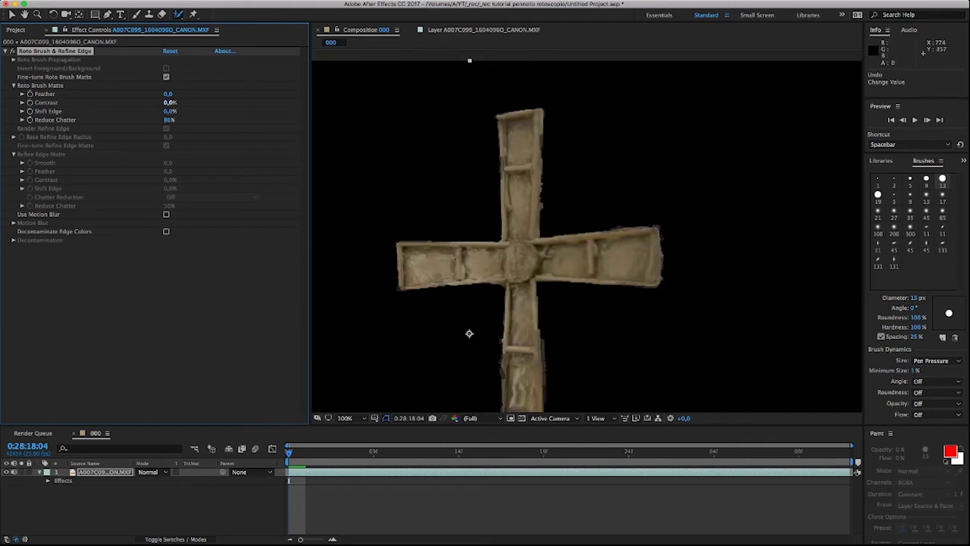
type("0,2")
key("Return")
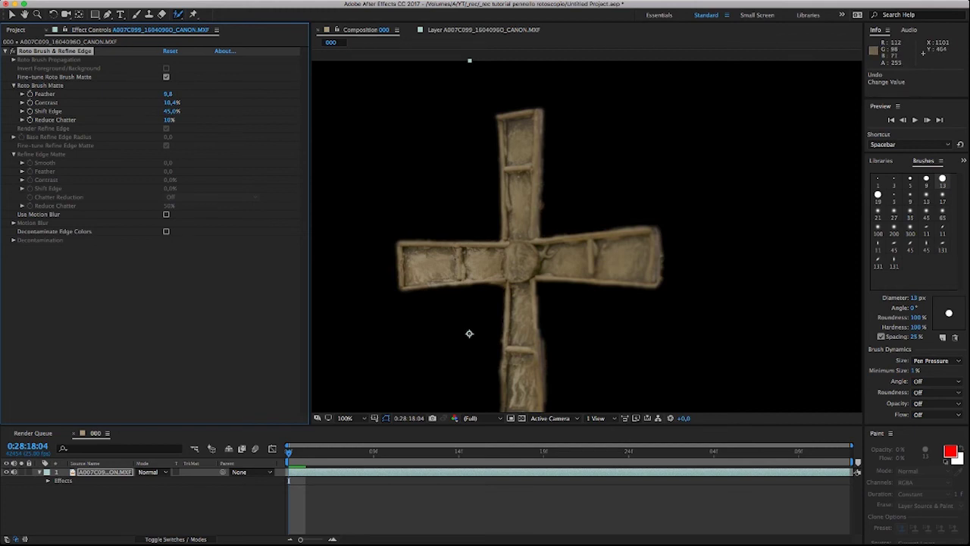
Preview and scrub the refined windmill cross, then bring the Project panel back into view
key("space")
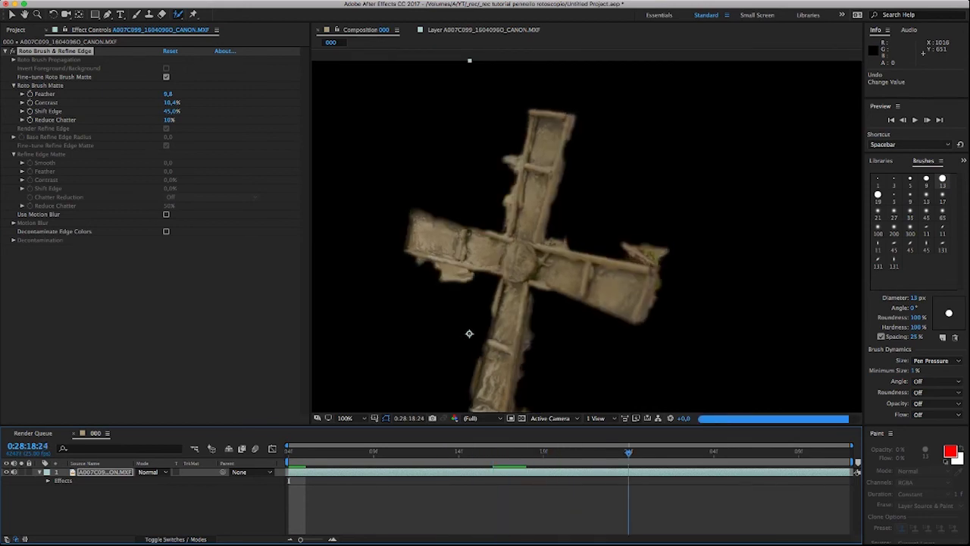
key("space")
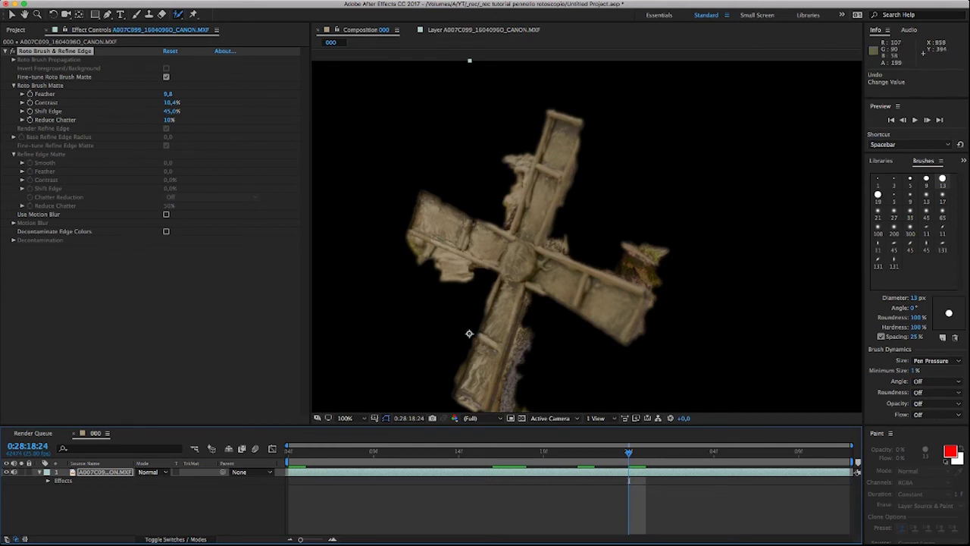
key("space")
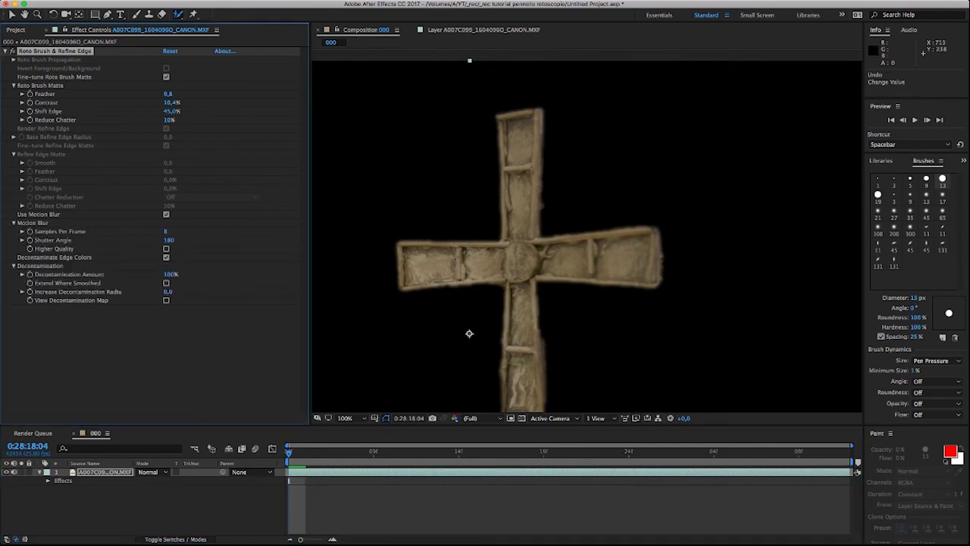
key("ctrl+0")
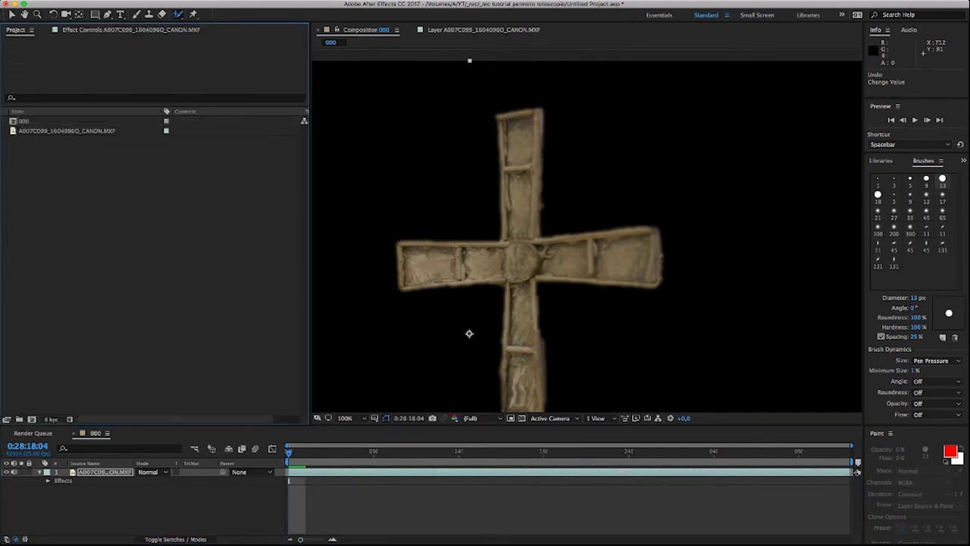
Duplicate the rotoscoped clip layer and remove the Roto Brush cut from the lower copy
key("comma")
key("shift+slash")
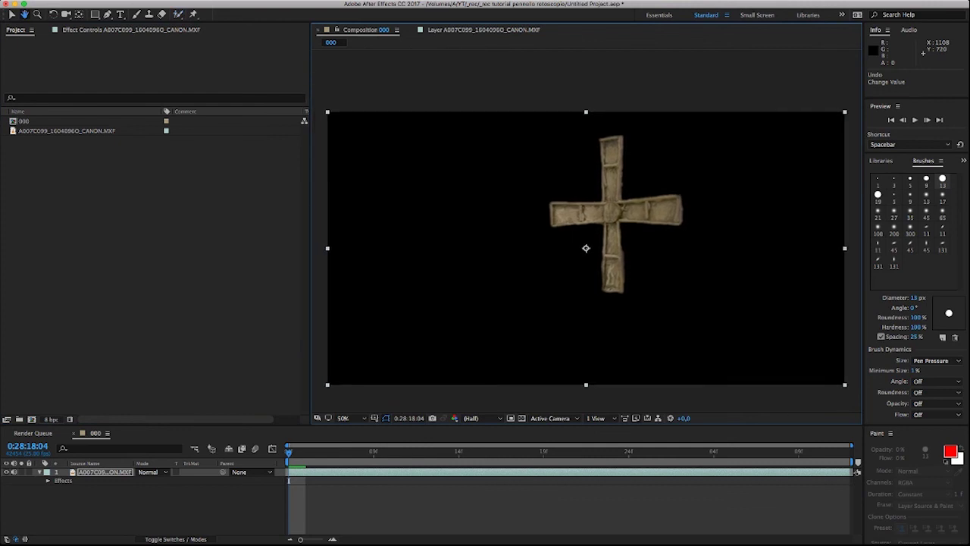
key("ctrl+d")
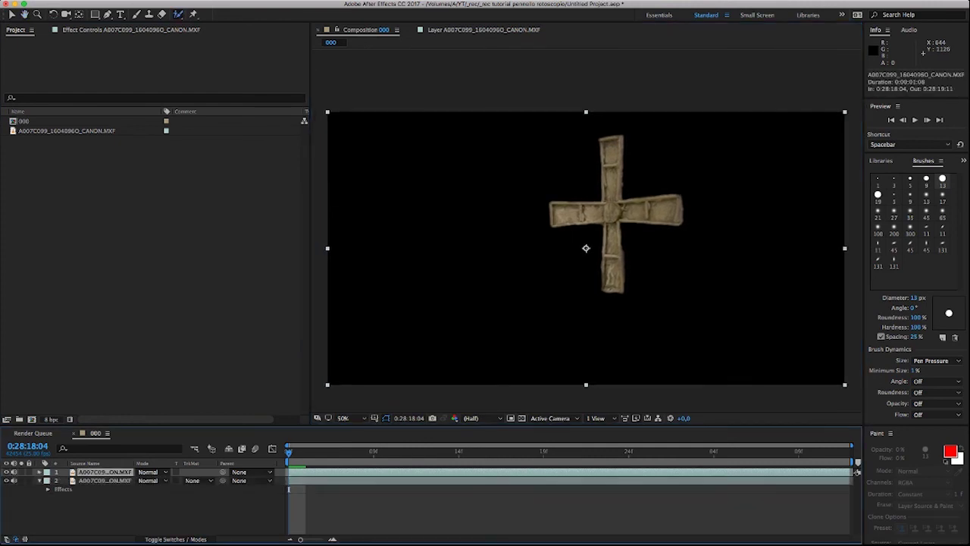
key("F3")
left_click(105, 480)
key("F2")
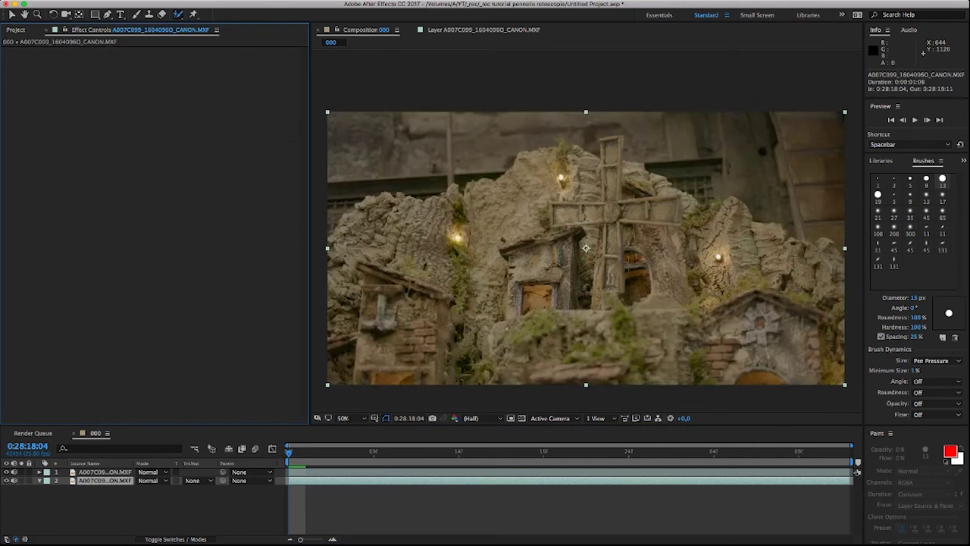
Preview the turning blades, check the cut with the background hidden, and add an adjustment layer on top
key("space")
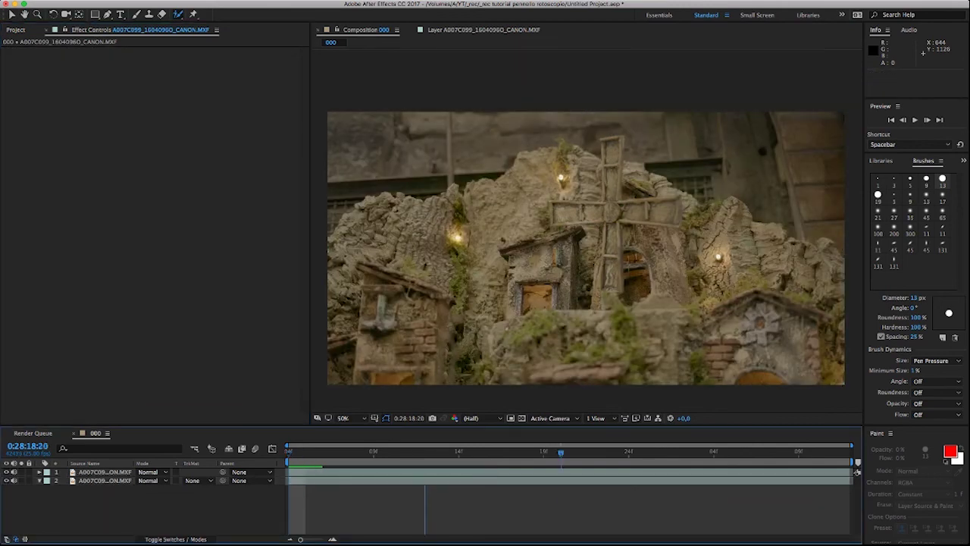
key("space")
left_click(857, 472)
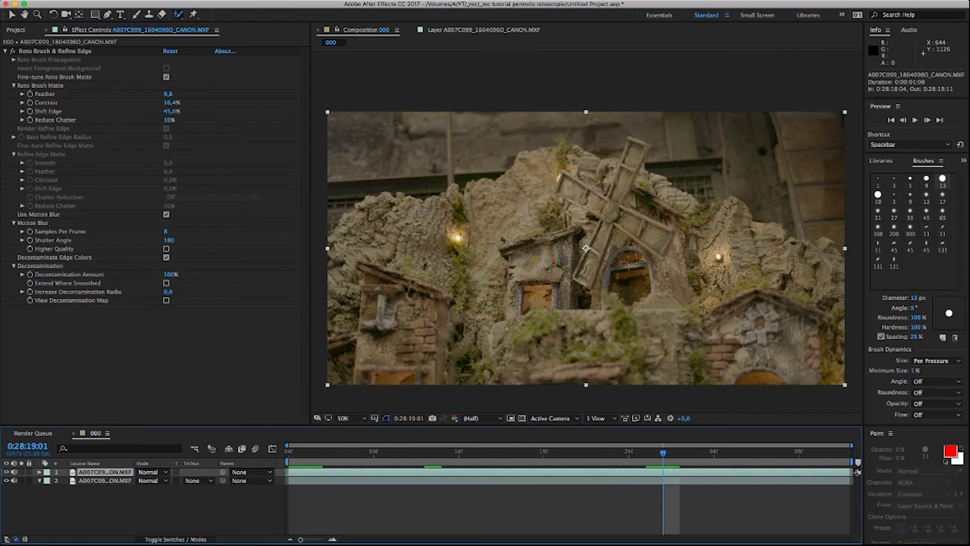
key("Home")
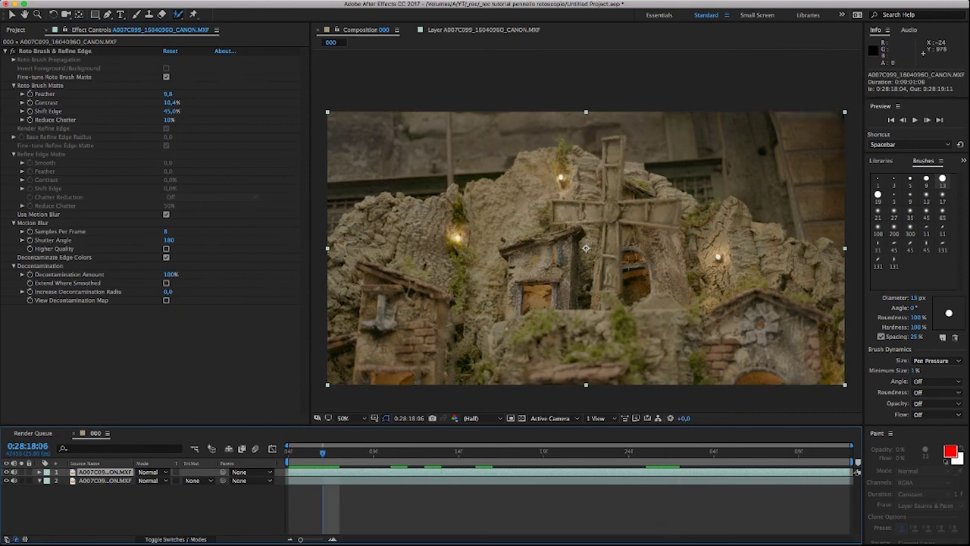
key("ctrl+shift+alt+v")
key("ctrl+shift+alt+v")
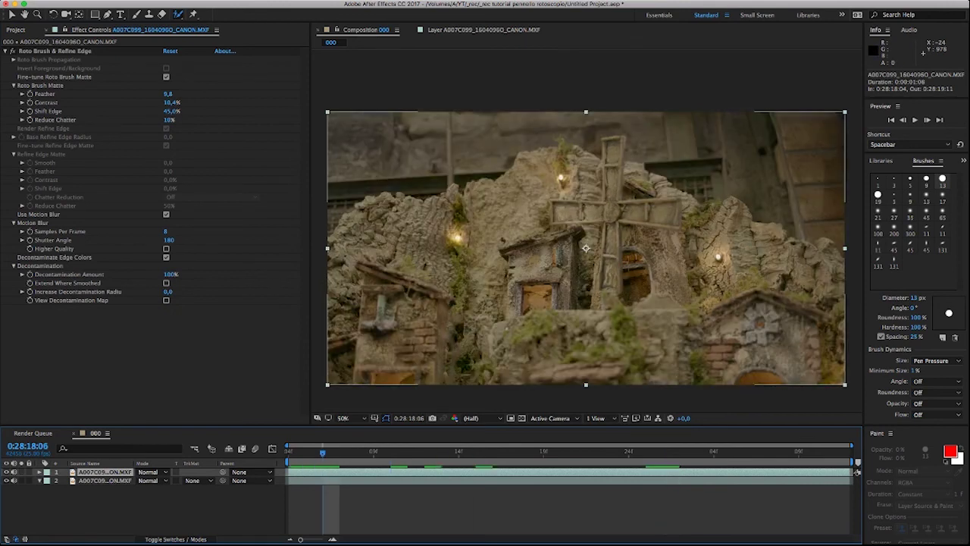
key("F4")
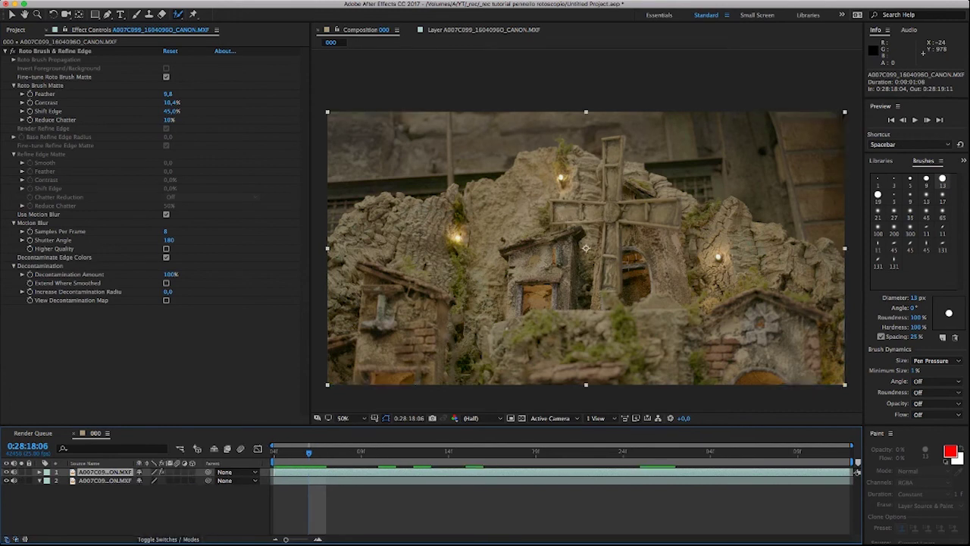
key("ctrl+alt+y")
key("ctrl+5")
Give Adjustment Layer 1 a brightening Curves S-curve, move it below the cross, and set its TrkMat to Alpha Matte
type("curve")
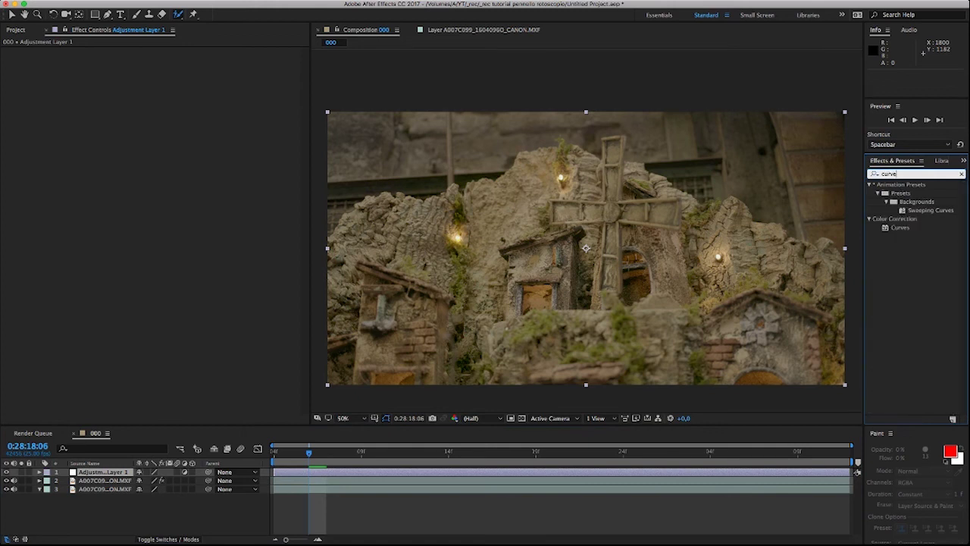
double_click(900, 227)
mouse_move(96, 144)
left_mouse_down()
mouse_move(96, 121)
mouse_move(81, 157)
left_mouse_up()
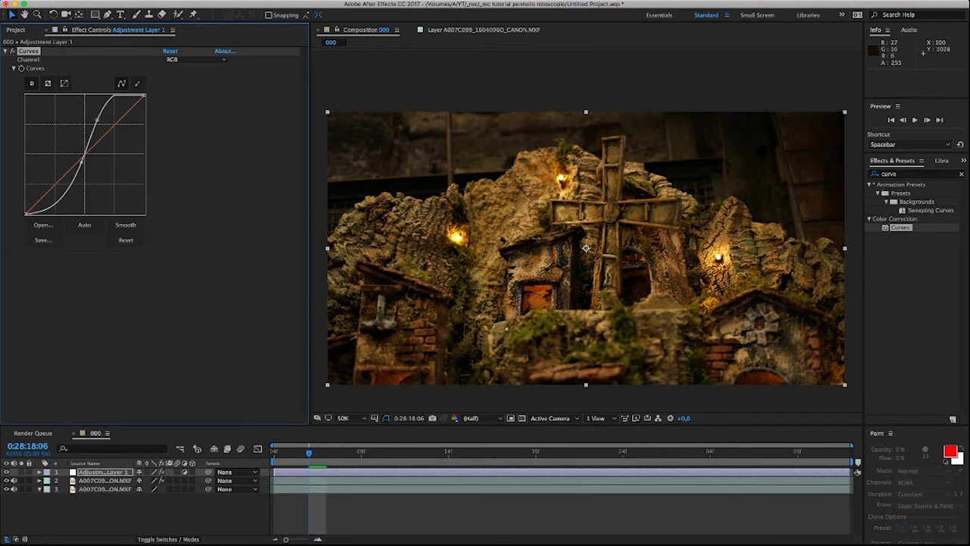
key("ctrl+bracketleft")
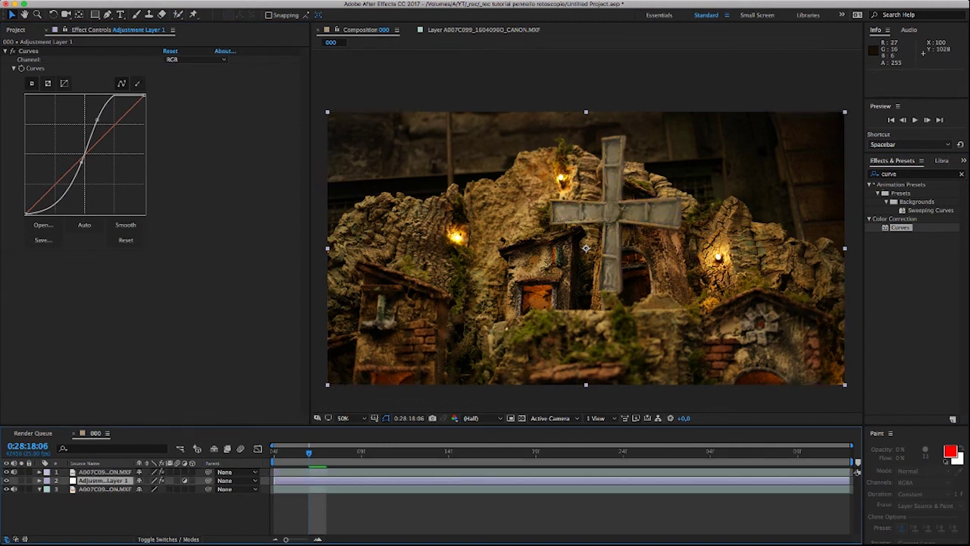
key("F4")
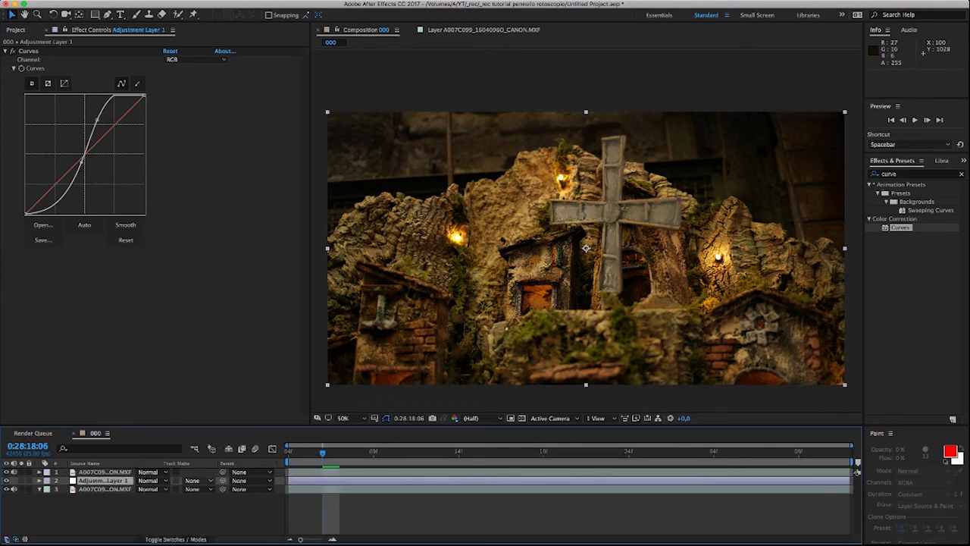
left_click(196, 479)
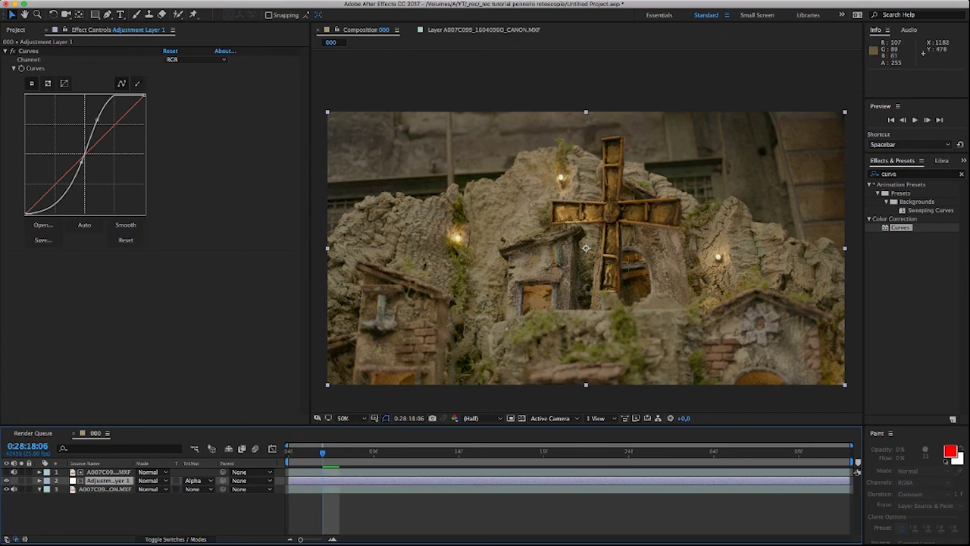
Play back the graded blades and collapse the Roto Brush & Refine Edge settings
key("super+Up")
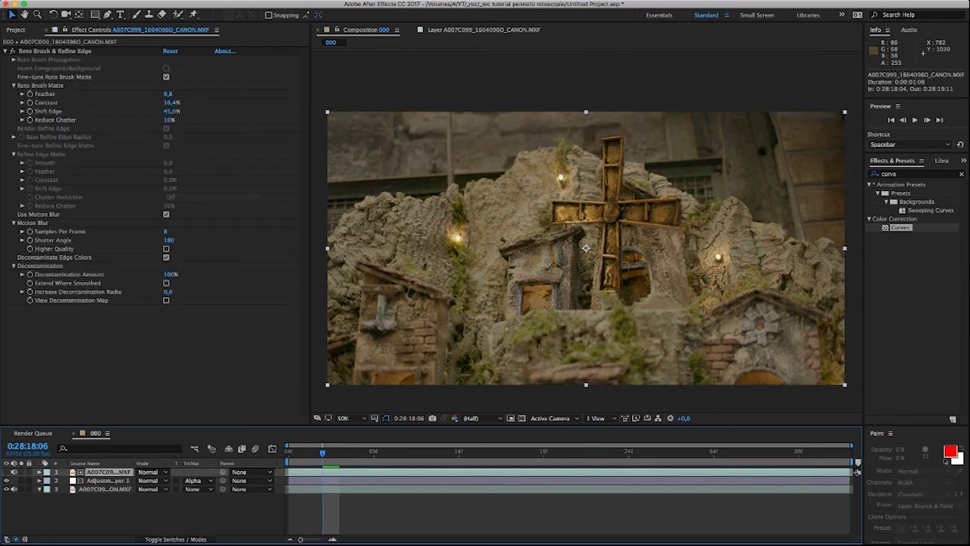
key("super+Down")
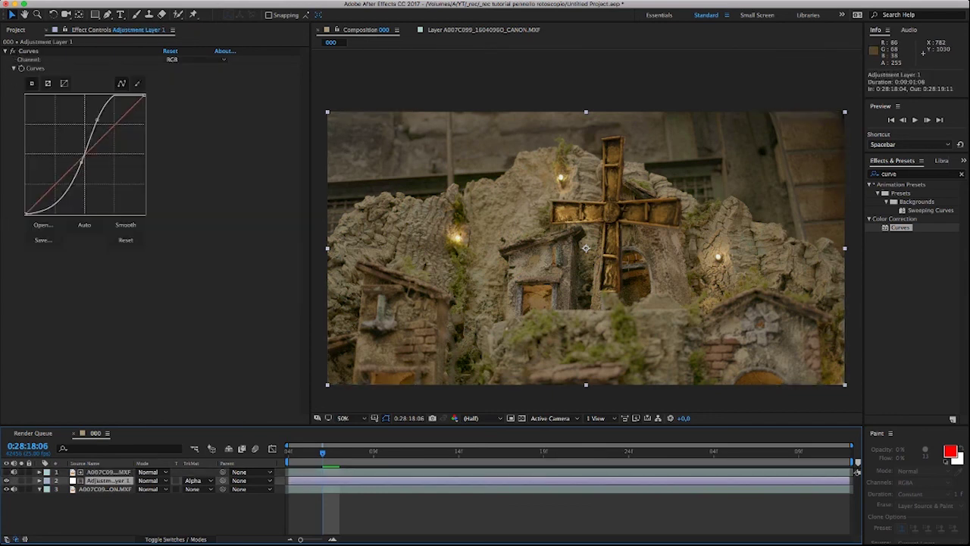
key("space")
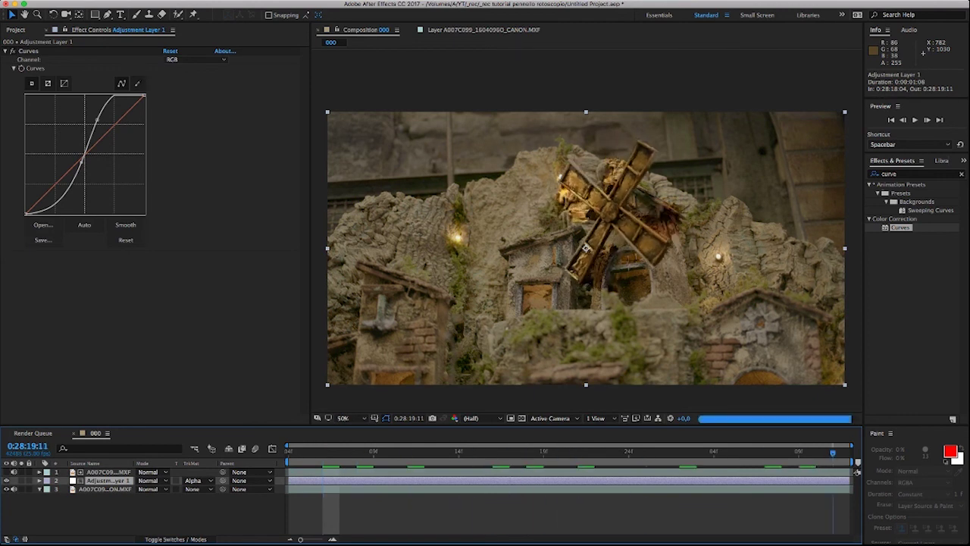
key("space")
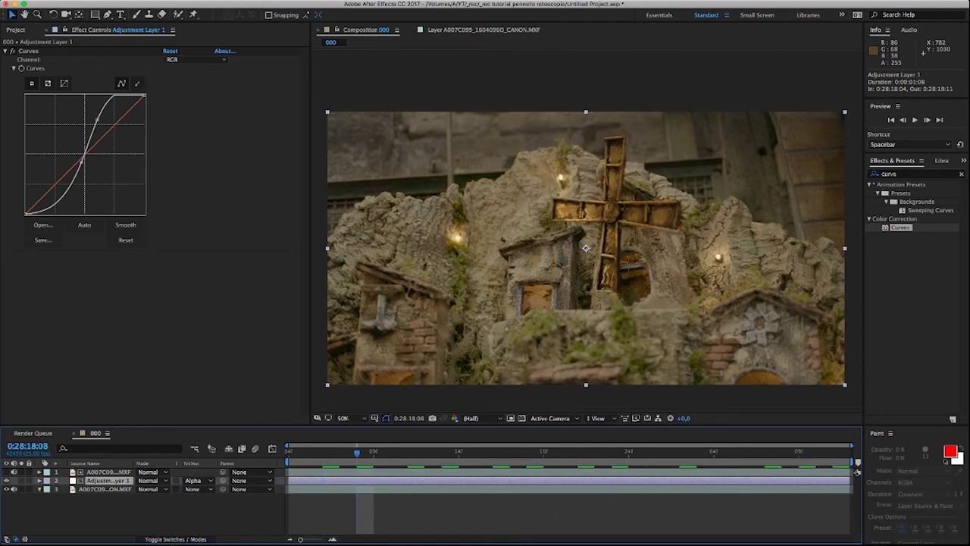
key("super+Up")
key("super+Down")
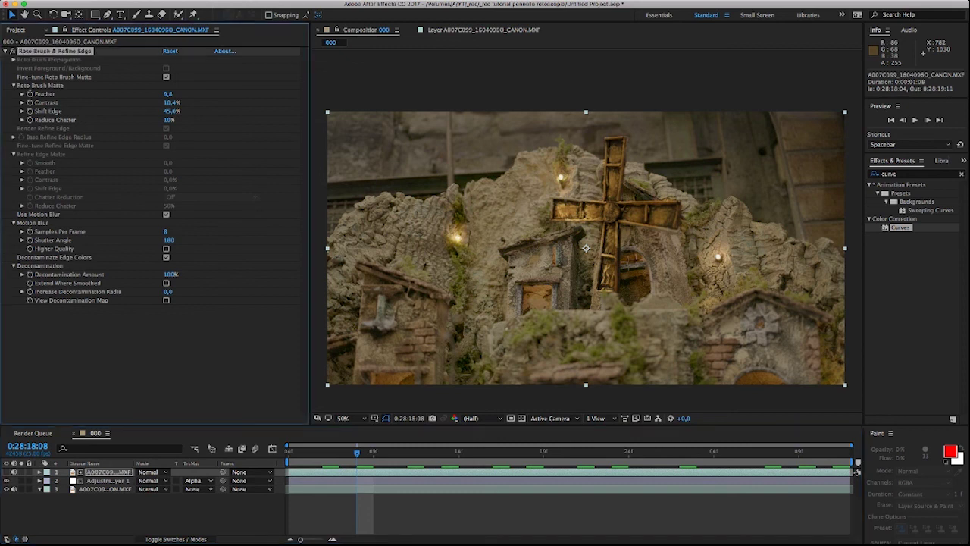
key("super+grave")
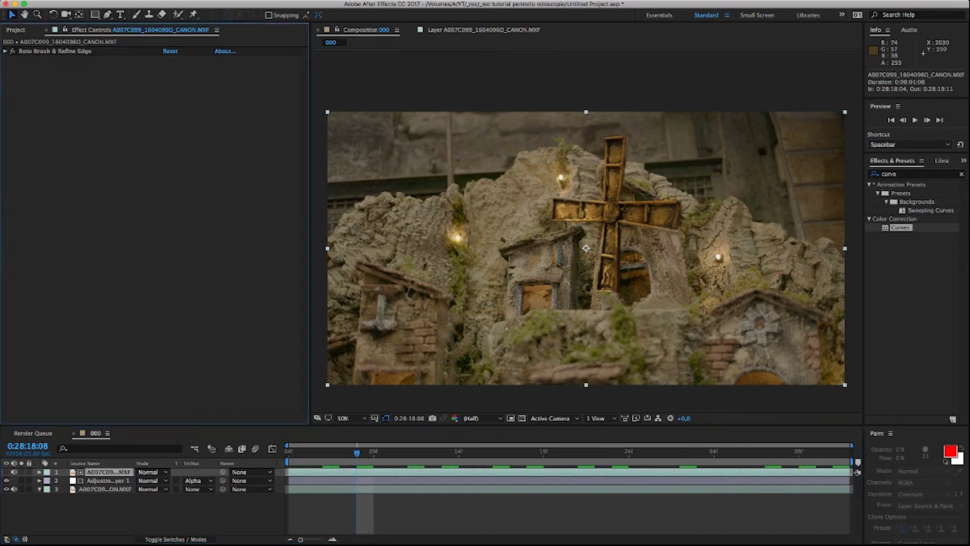
key("super+5")
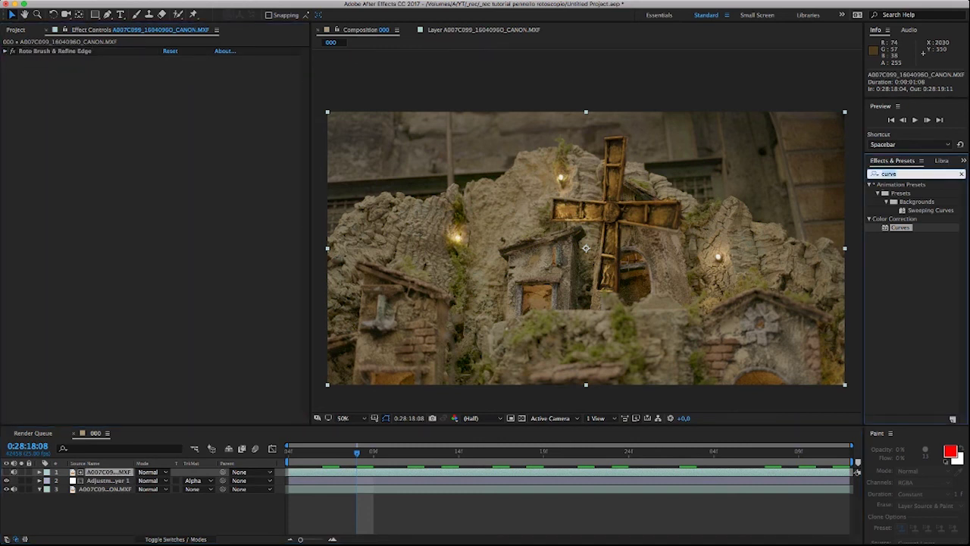
Apply Gaussian Blur to the cut-out cross, raise its Blurriness, and preview the result
type("gaussia")
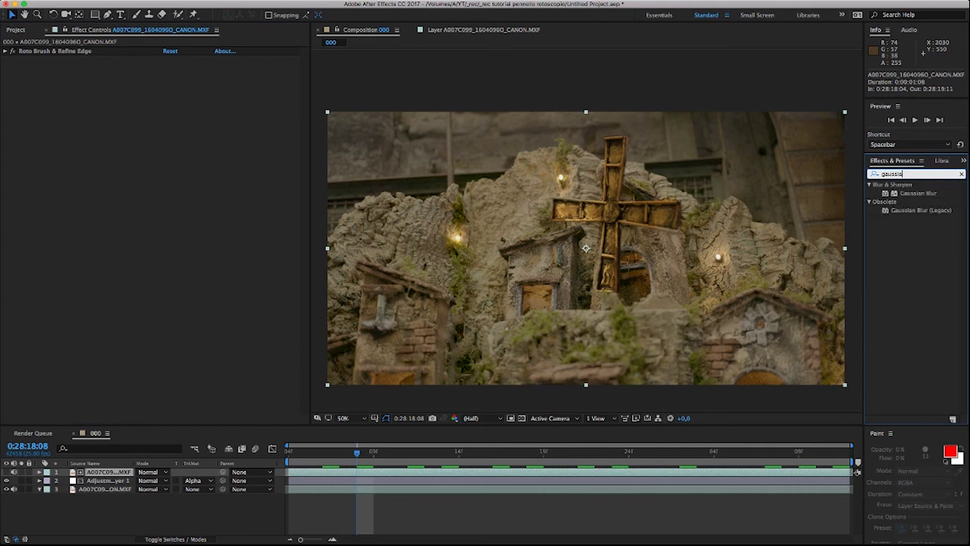
key("Return")
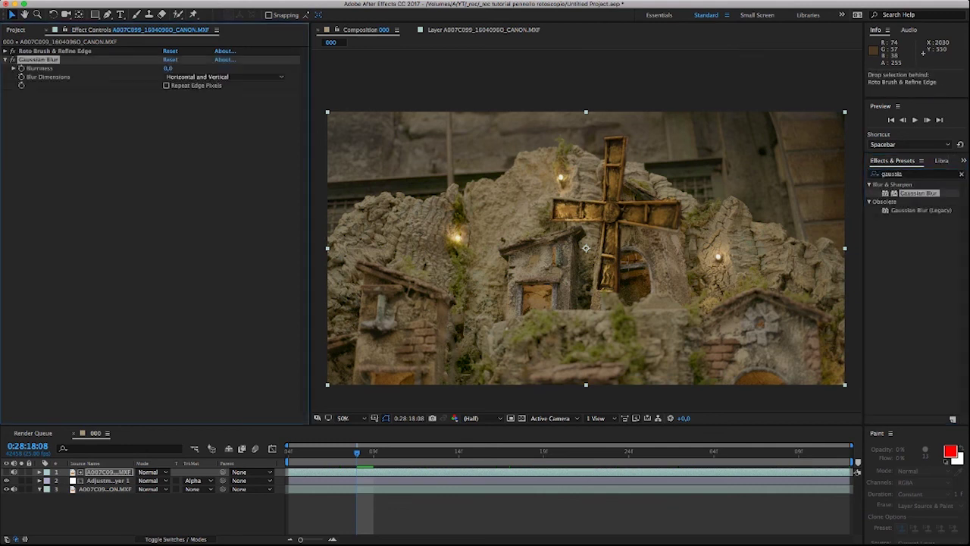
left_click_drag(168, 68, 271, 69)
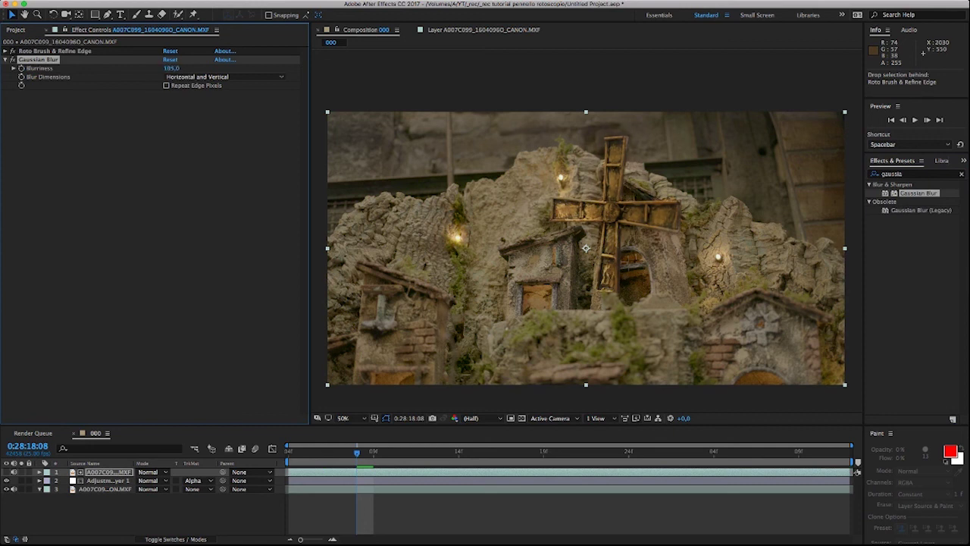
key("space")
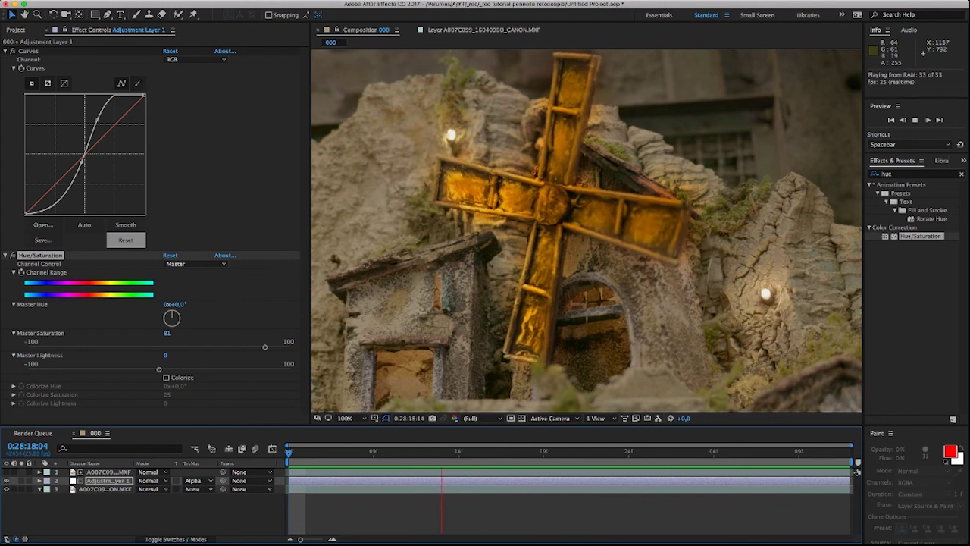
key("space")
key("comma")
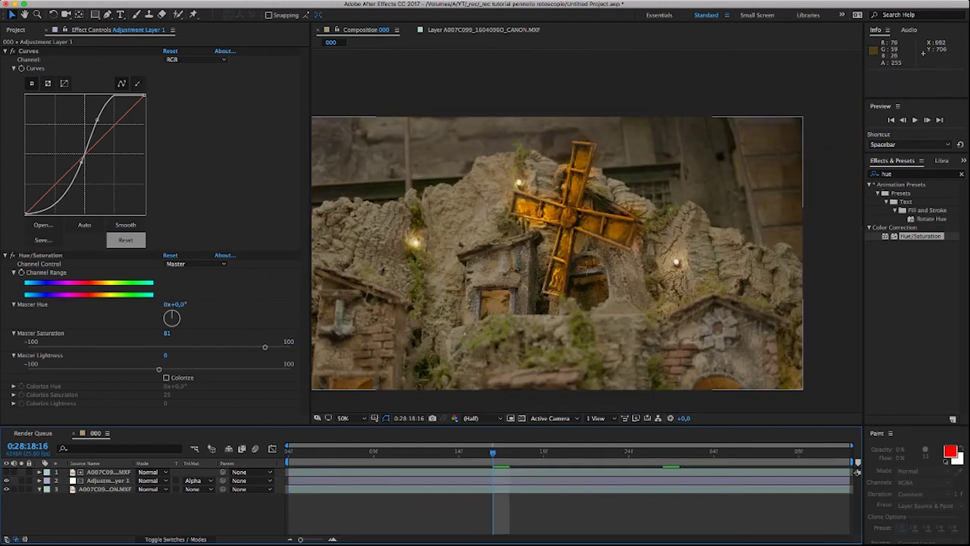
key("v")
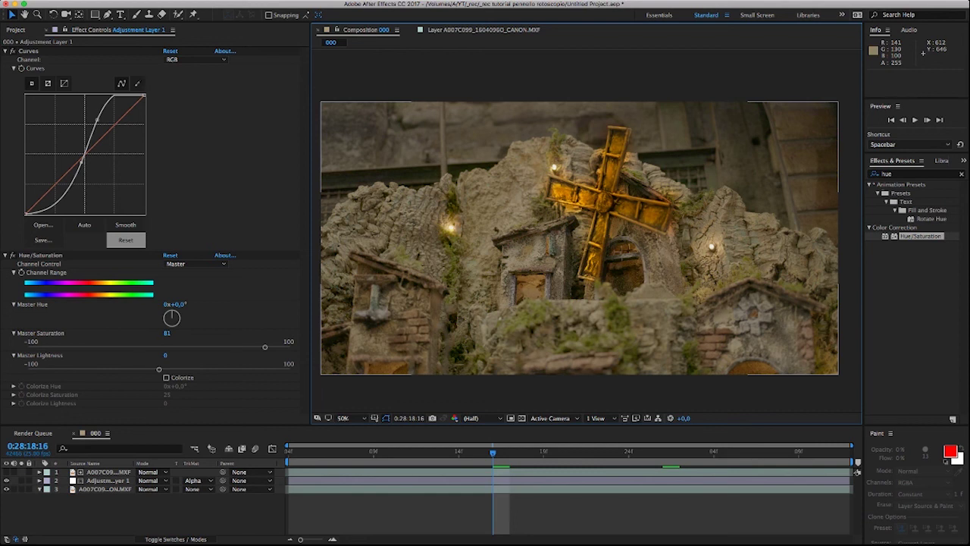
key("space")
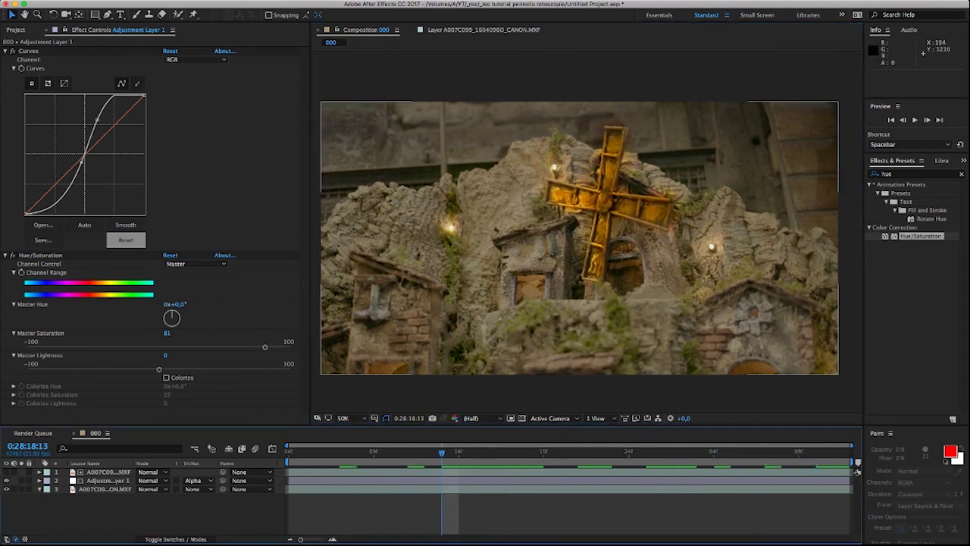
key("ctrl+0")
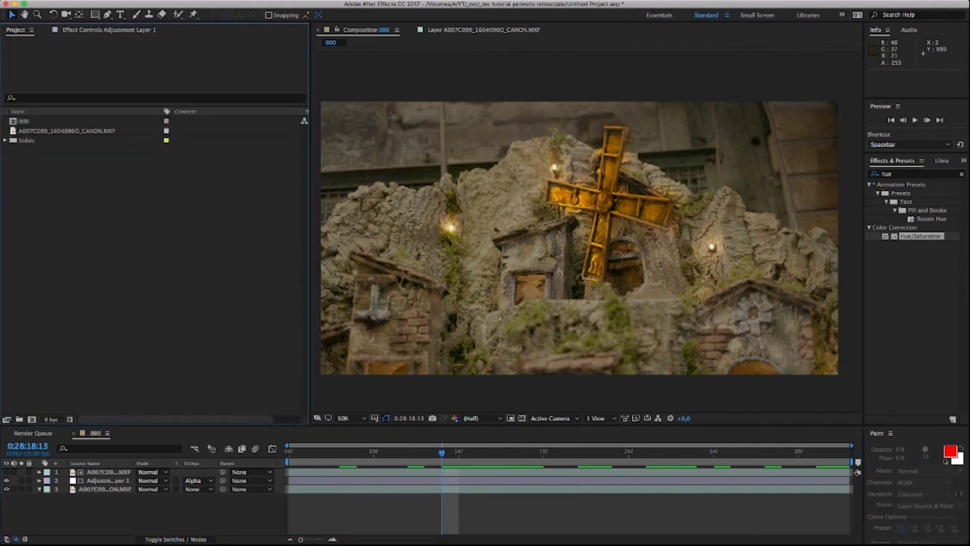